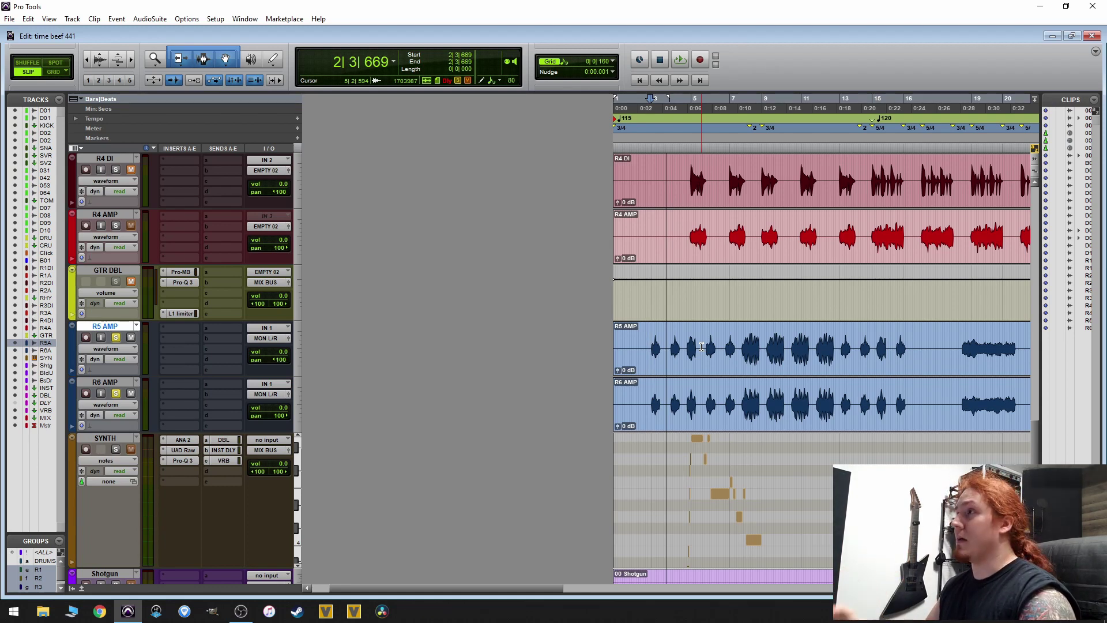
- Listen to the R5 AMP and R6 AMP clips from bar 2, and again from bar 7
{"action": "key", "text": "t"}
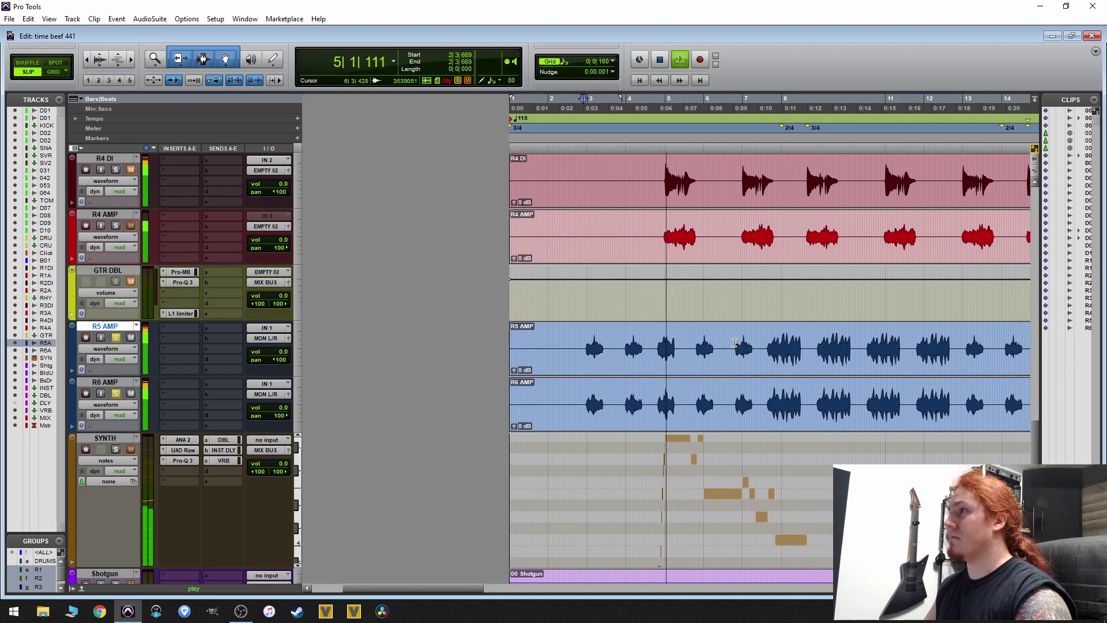
{"action": "key", "text": "space"}
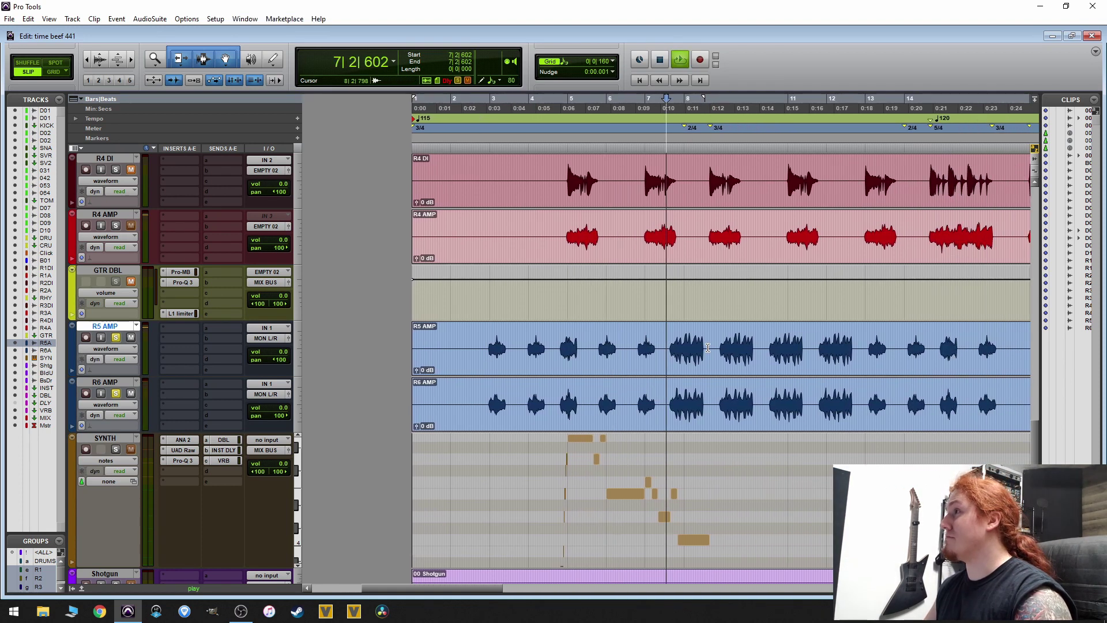
{"action": "key", "text": "space"}
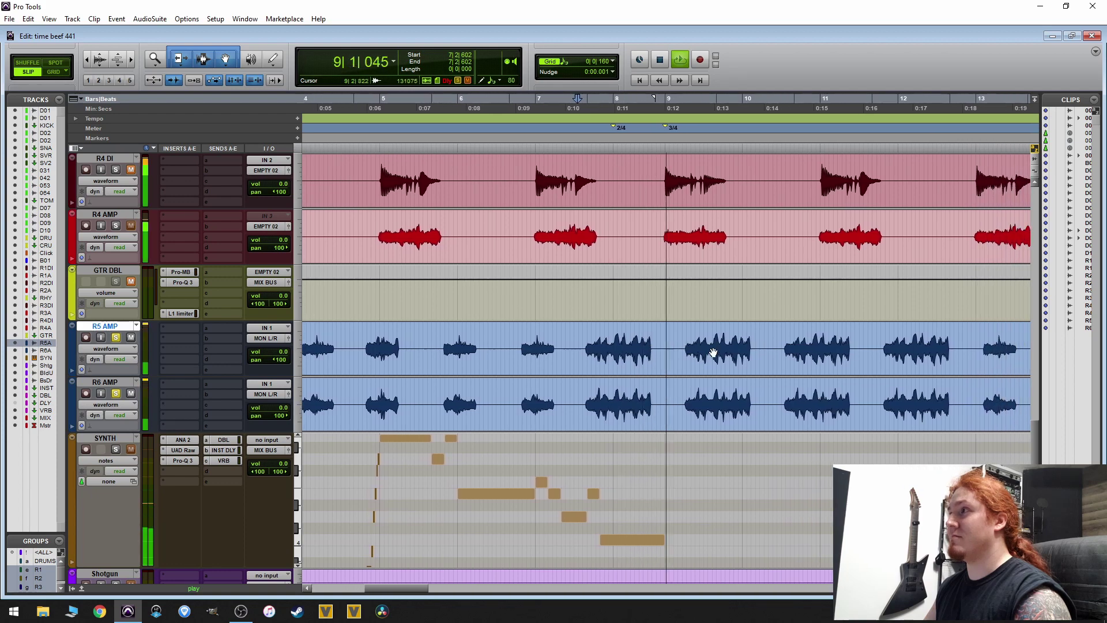
{"action": "key", "text": "r"}
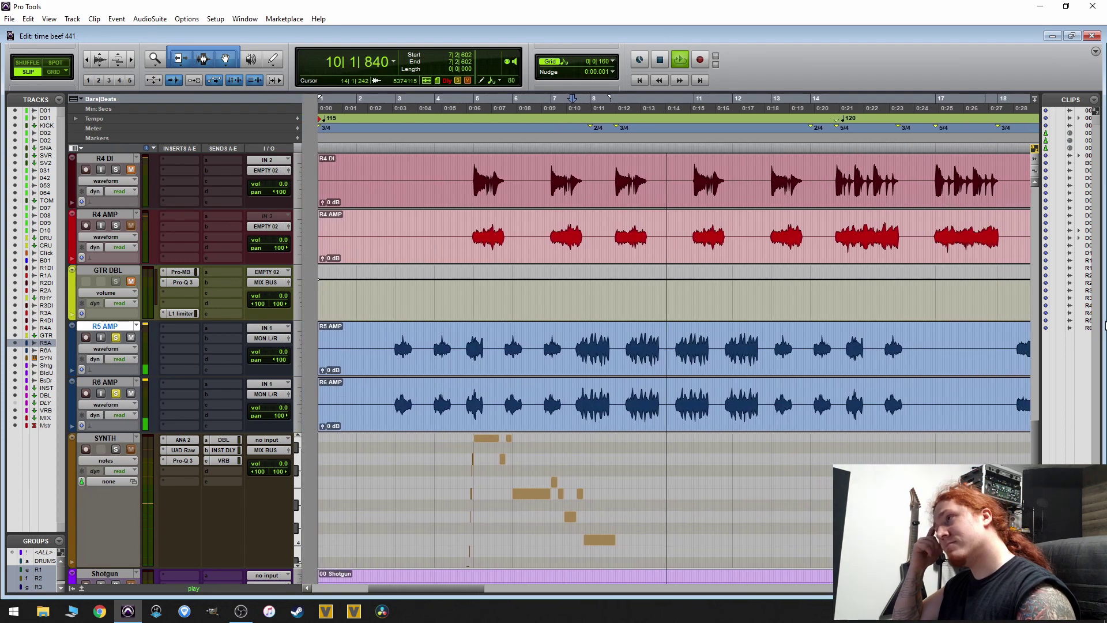
{"action": "key", "text": "r"}
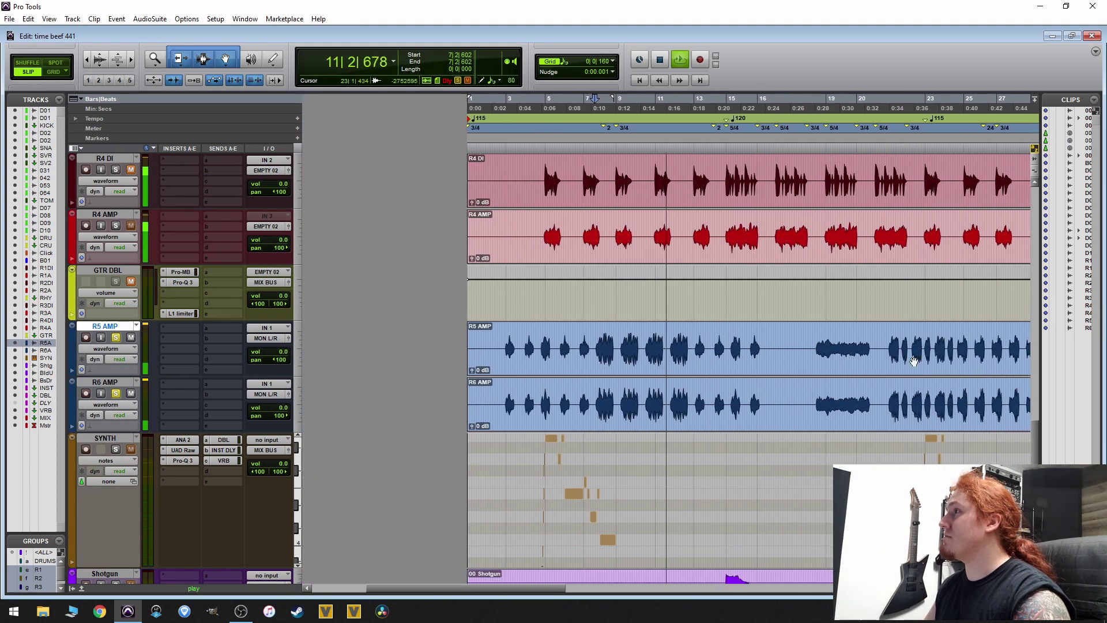
- Listen to the sustained section of the R5 AMP and R6 AMP clips from bar 18
{"action": "key", "text": "space"}
{"action": "key", "text": "space"}
{"action": "key", "text": "t"}
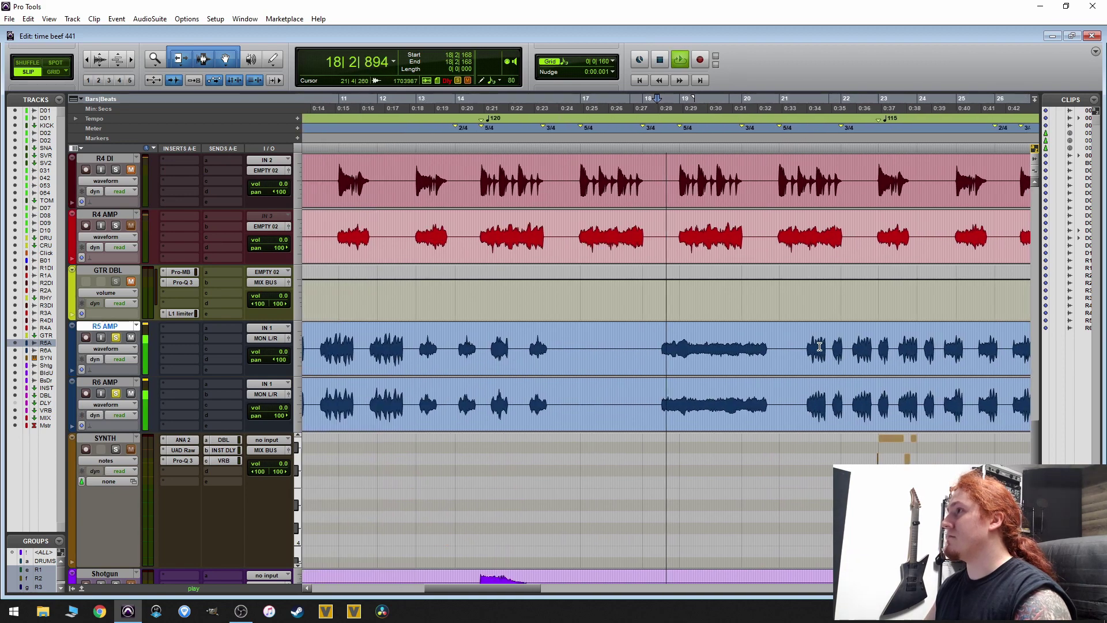
{"action": "key", "text": "t"}
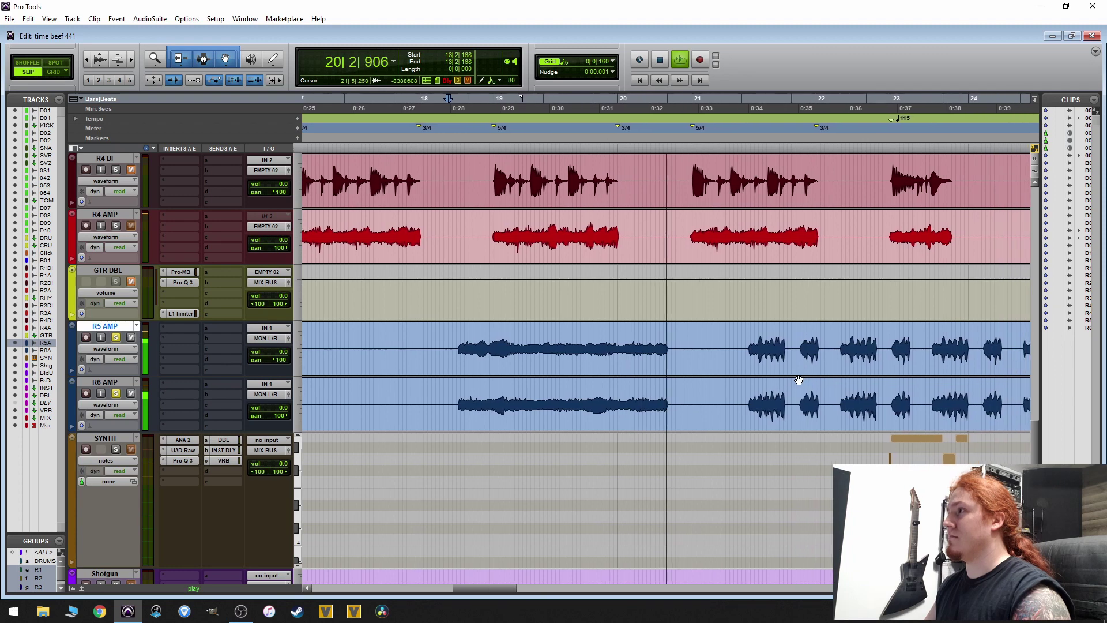
{"action": "key", "text": "r"}
{"action": "key", "text": "r"}
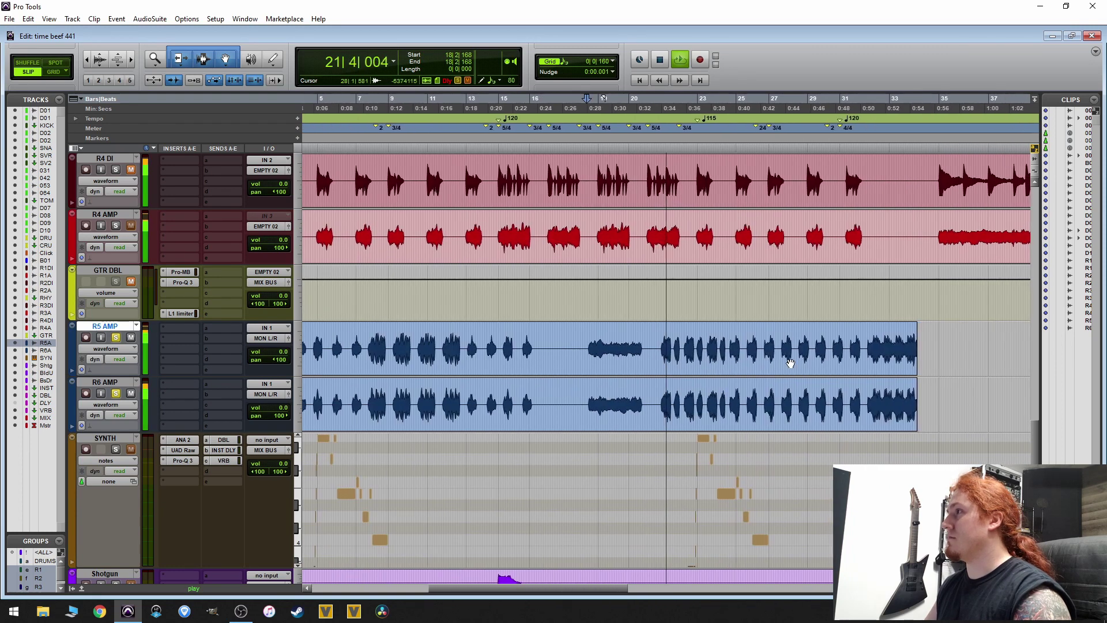
- Listen to the end of the R5 AMP and R6 AMP clips from bar 32, then stop playback
{"action": "key", "text": "space"}
{"action": "left_click", "coordinate": [857, 334]}
{"action": "key", "text": "t"}
{"action": "key", "text": "space"}
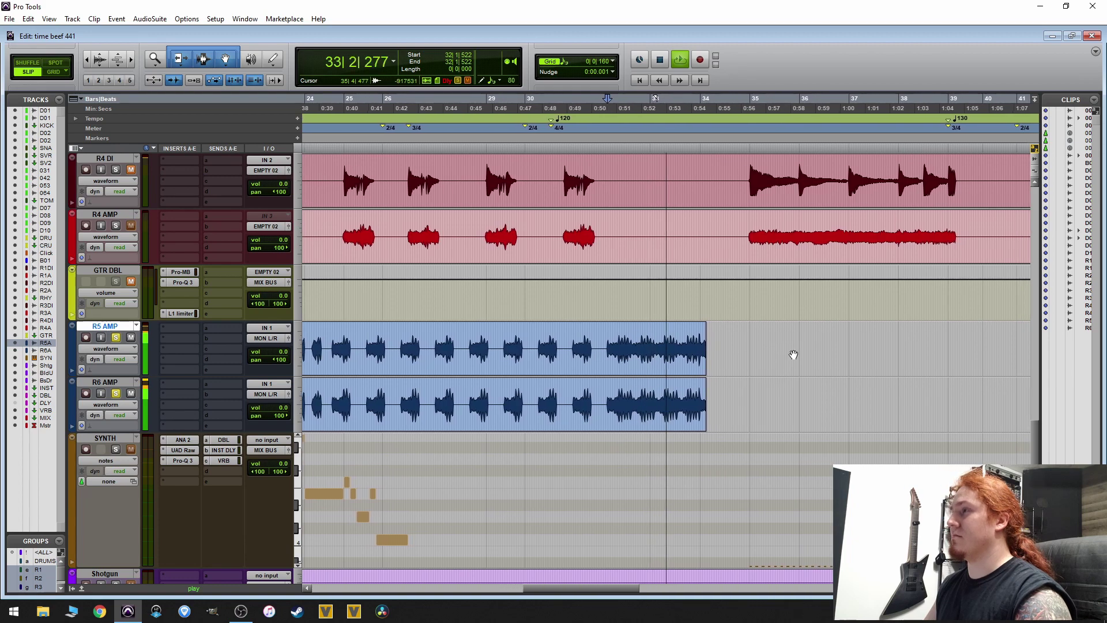
{"action": "key", "text": "t"}
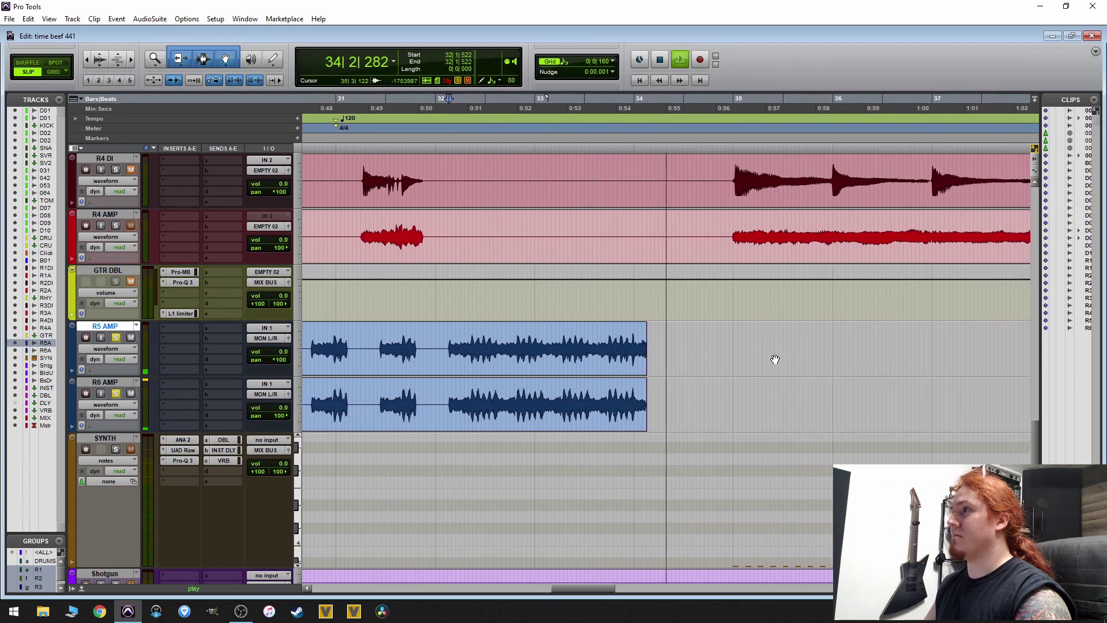
{"action": "key", "text": "r"}
{"action": "key", "text": "r"}
{"action": "key", "text": "space"}
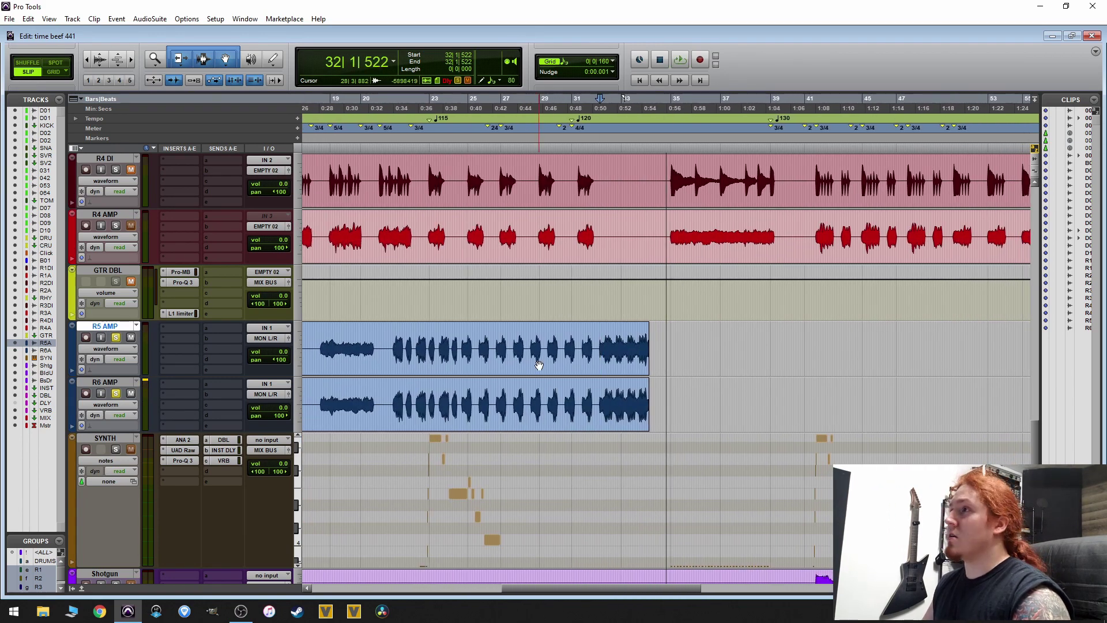
- Delete the R5 AMP and R6 AMP tracks together with their active clips
{"action": "left_click", "coordinate": [540, 365]}
{"action": "key", "text": "r"}
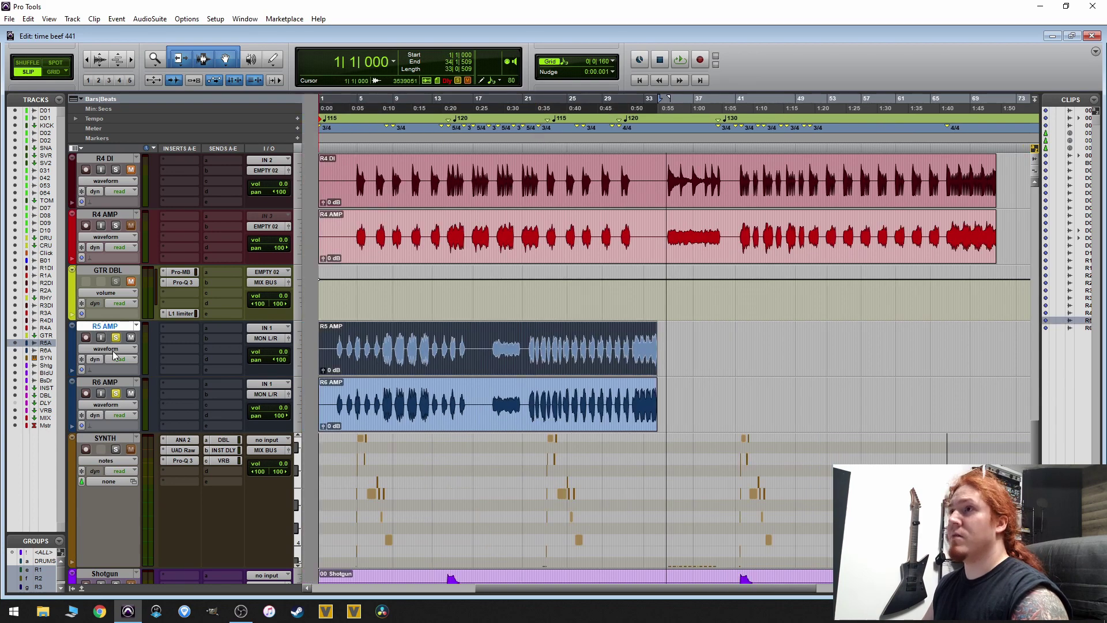
{"action": "left_click", "coordinate": [111, 384], "text": "shift"}
{"action": "right_click", "coordinate": [110, 383]}
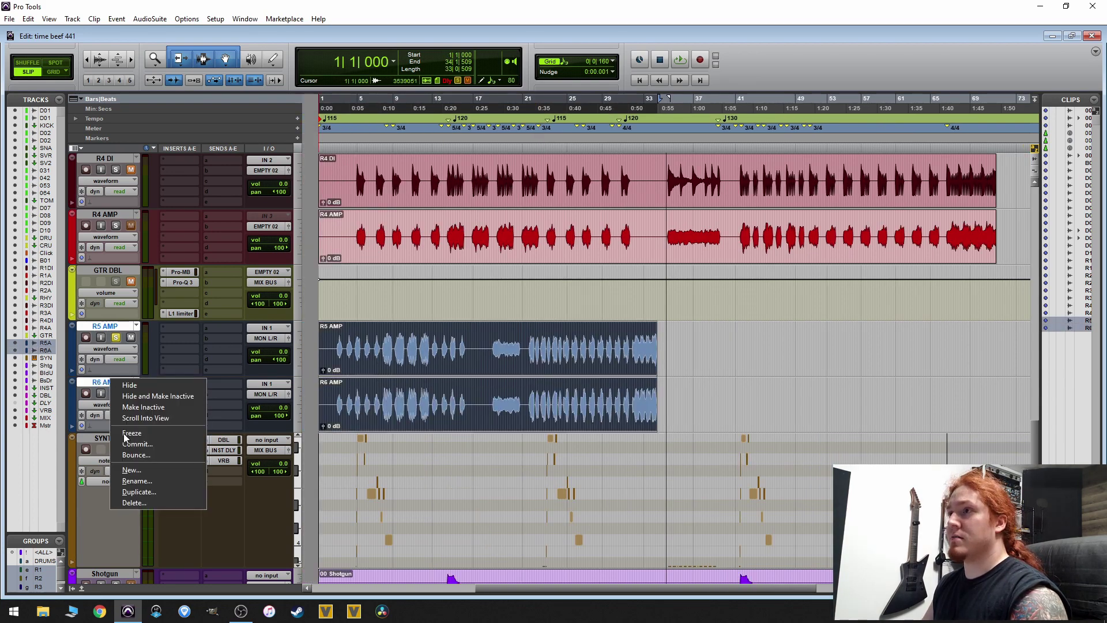
{"action": "left_click", "coordinate": [133, 502]}
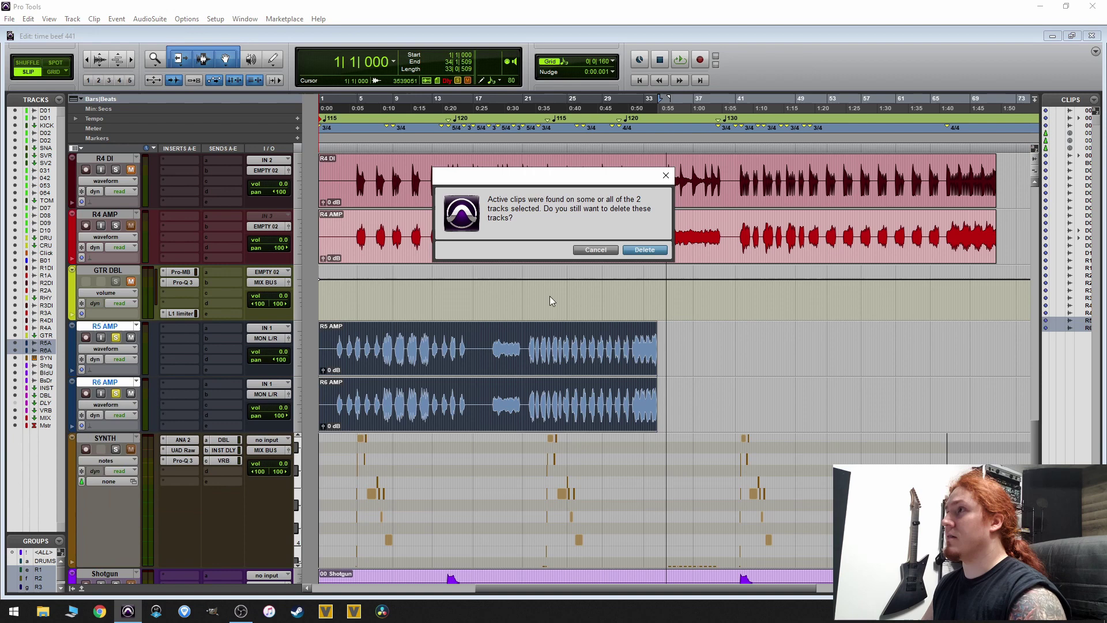
{"action": "left_click", "coordinate": [640, 253]}
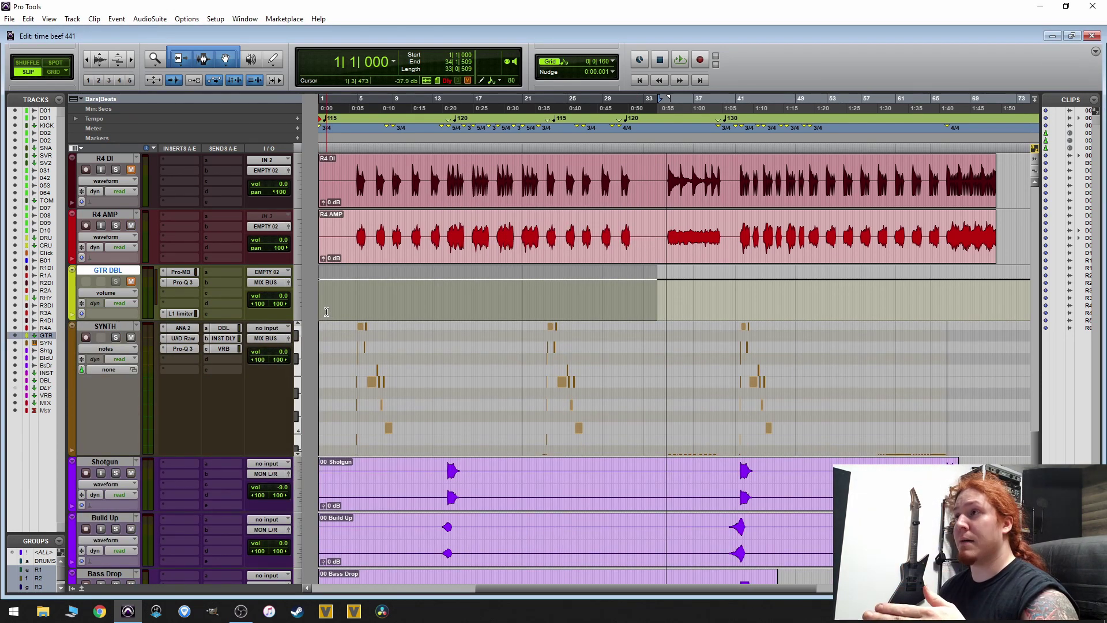
- Start an audio import and browse to the Audio Files folder of the Time Beef 882 session in Youtube Tutorials
{"action": "left_click", "coordinate": [9, 18]}
{"action": "mouse_move", "coordinate": [58, 175]}
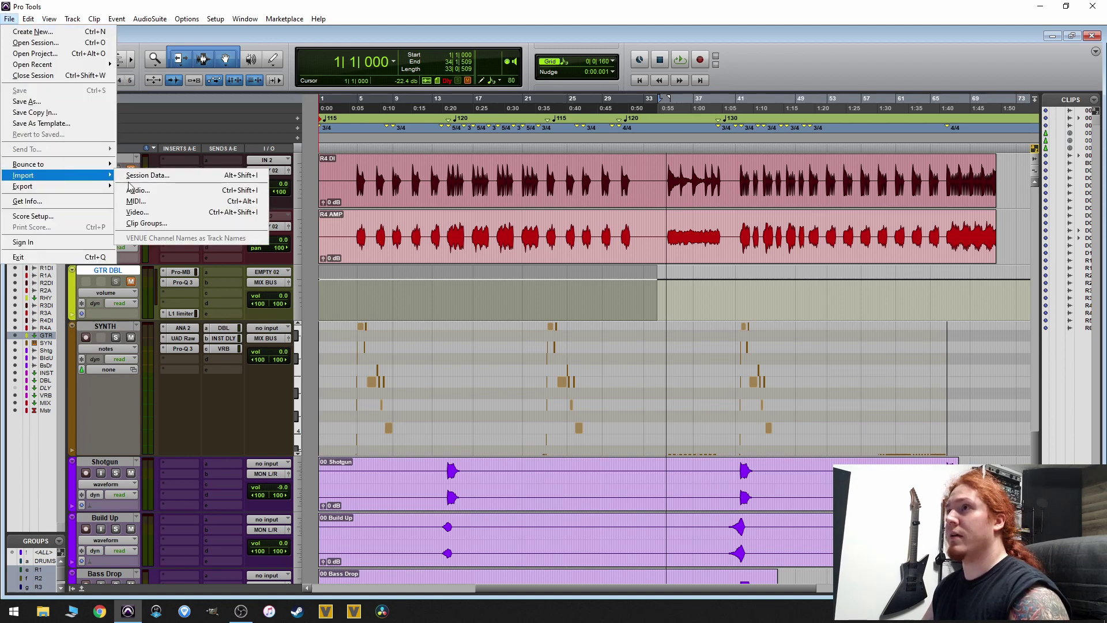
{"action": "left_click", "coordinate": [196, 191]}
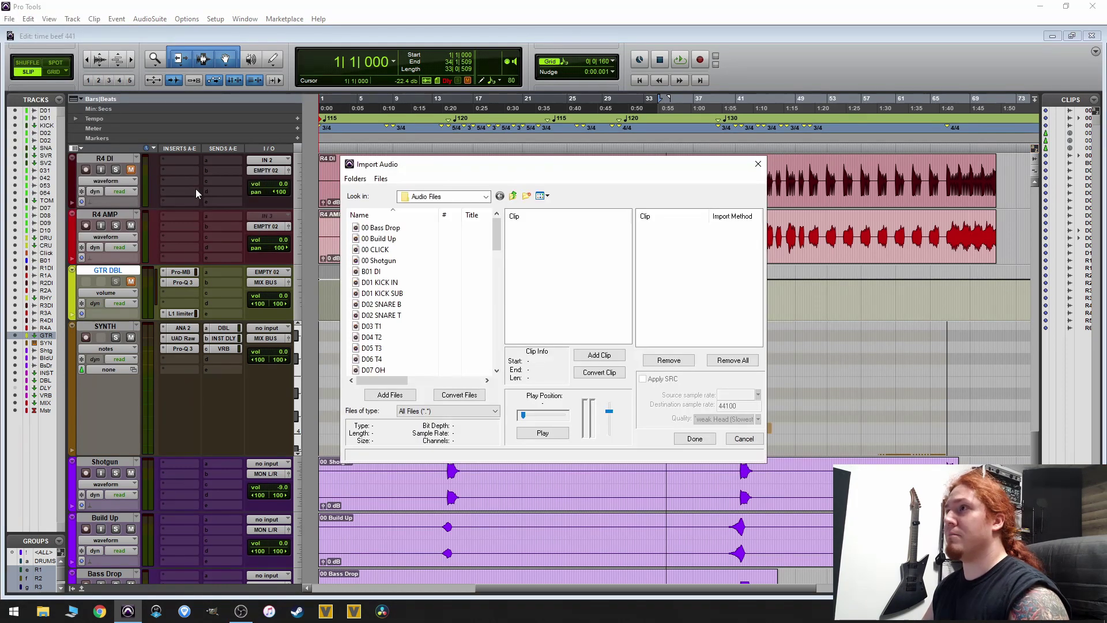
{"action": "left_click", "coordinate": [485, 197]}
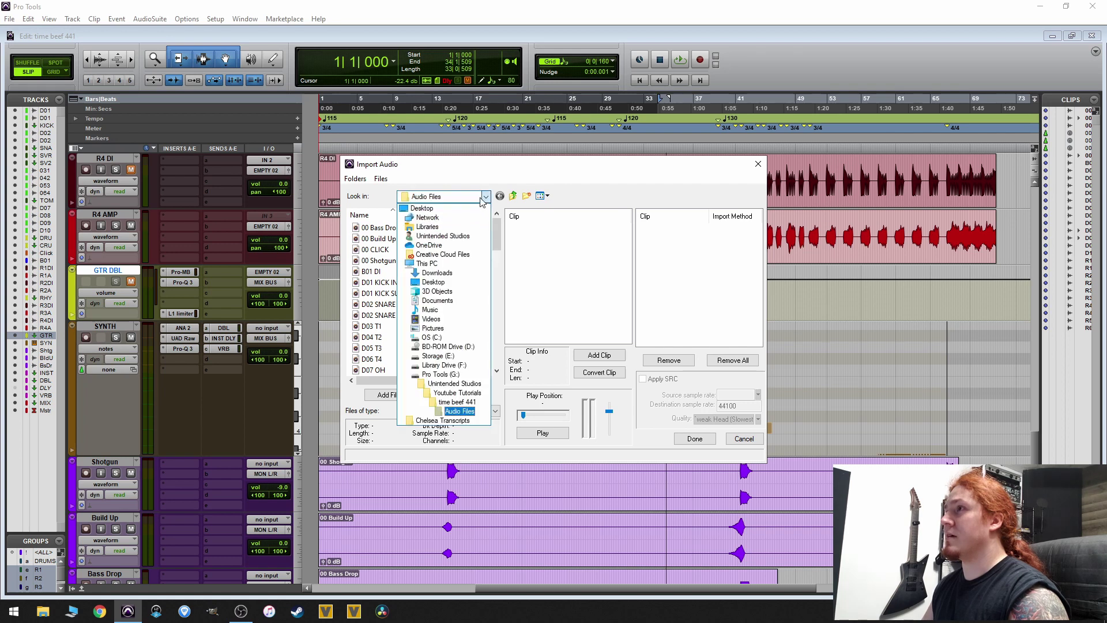
{"action": "left_click", "coordinate": [462, 393]}
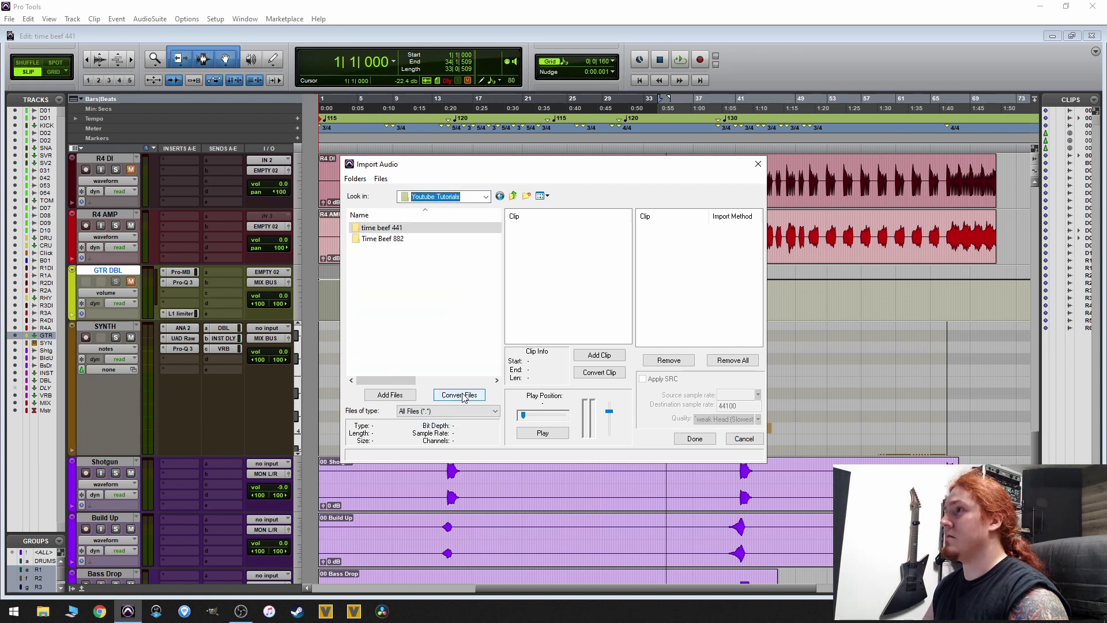
{"action": "double_click", "coordinate": [400, 240]}
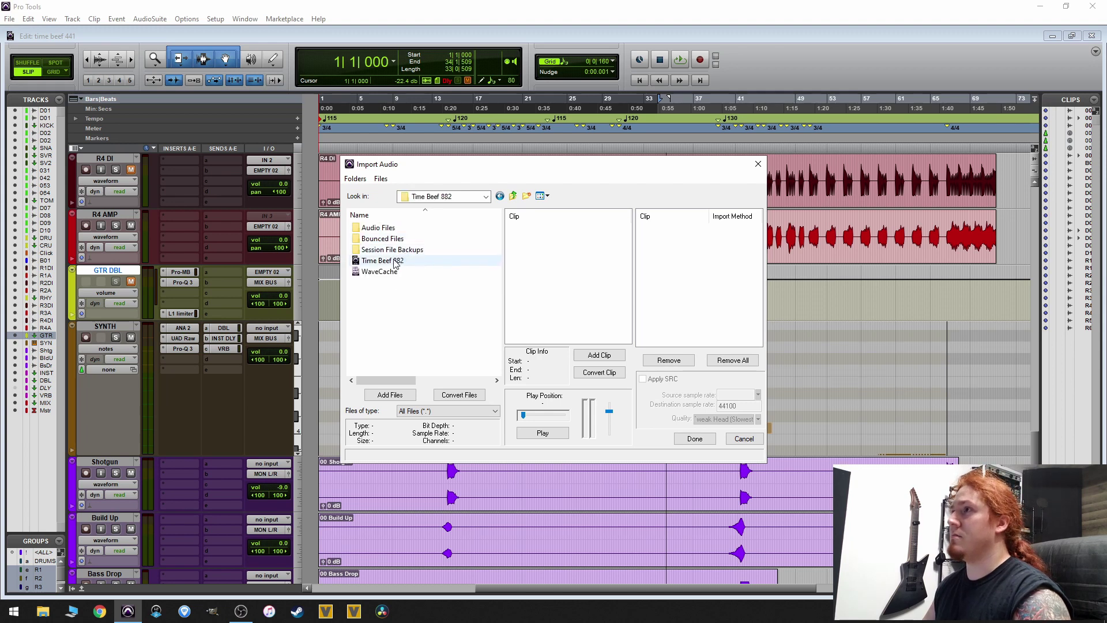
{"action": "double_click", "coordinate": [380, 229]}
- Add R5 AMP, R5 DI, R6 AMP and R6 DI without conversion, and import them to new tracks at Session Start
{"action": "scroll", "coordinate": [435, 282], "scroll_direction": "down", "scroll_amount": 15}
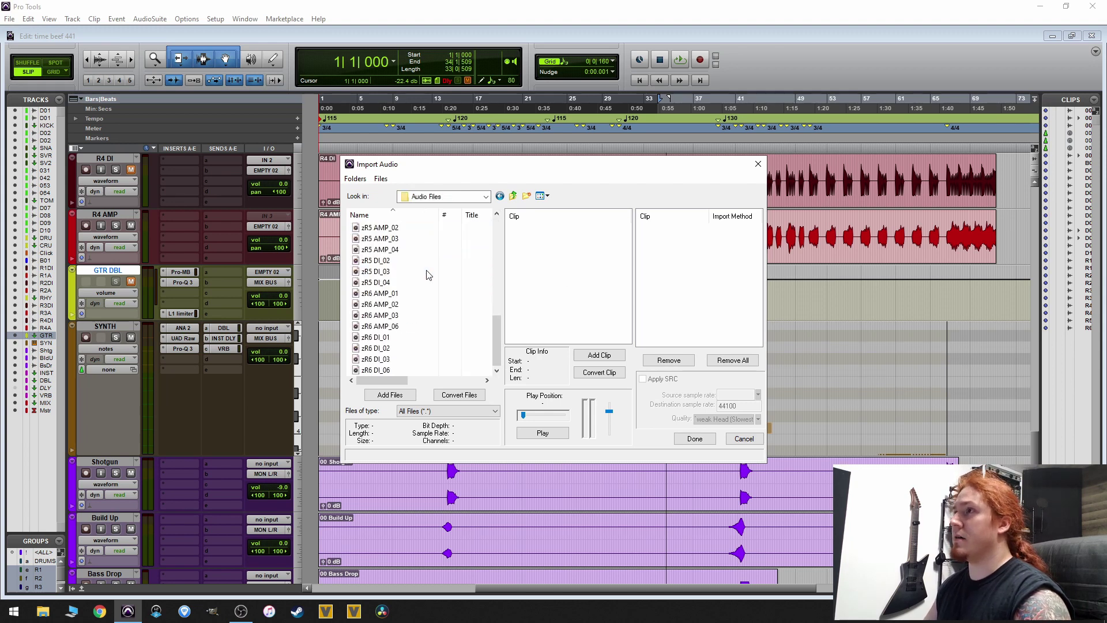
{"action": "scroll", "coordinate": [427, 274], "scroll_direction": "up", "scroll_amount": 3}
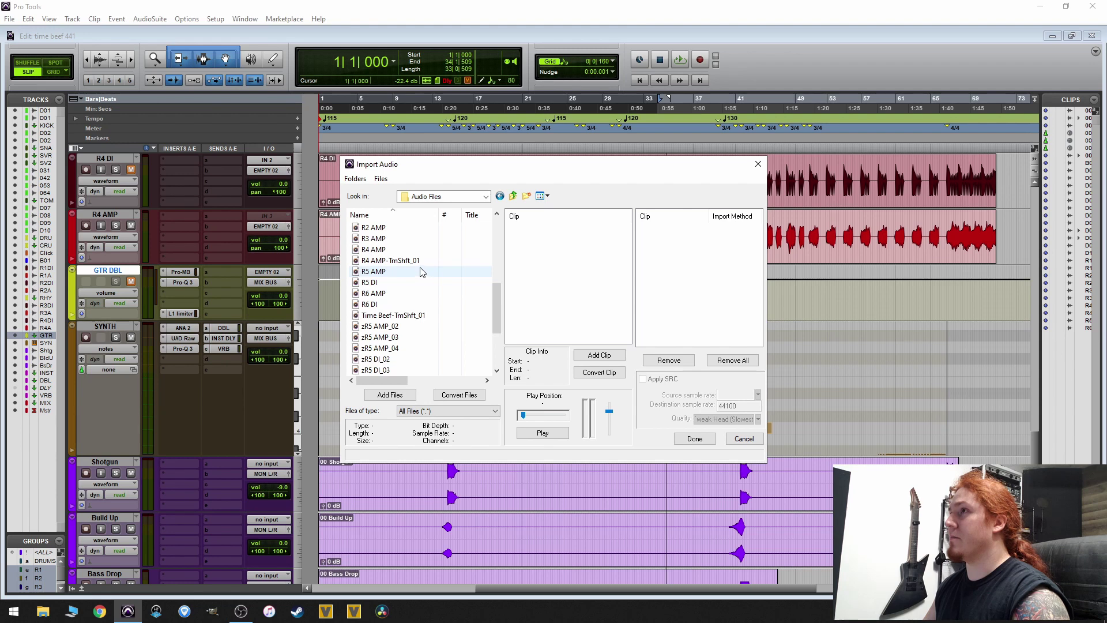
{"action": "left_click", "coordinate": [386, 272]}
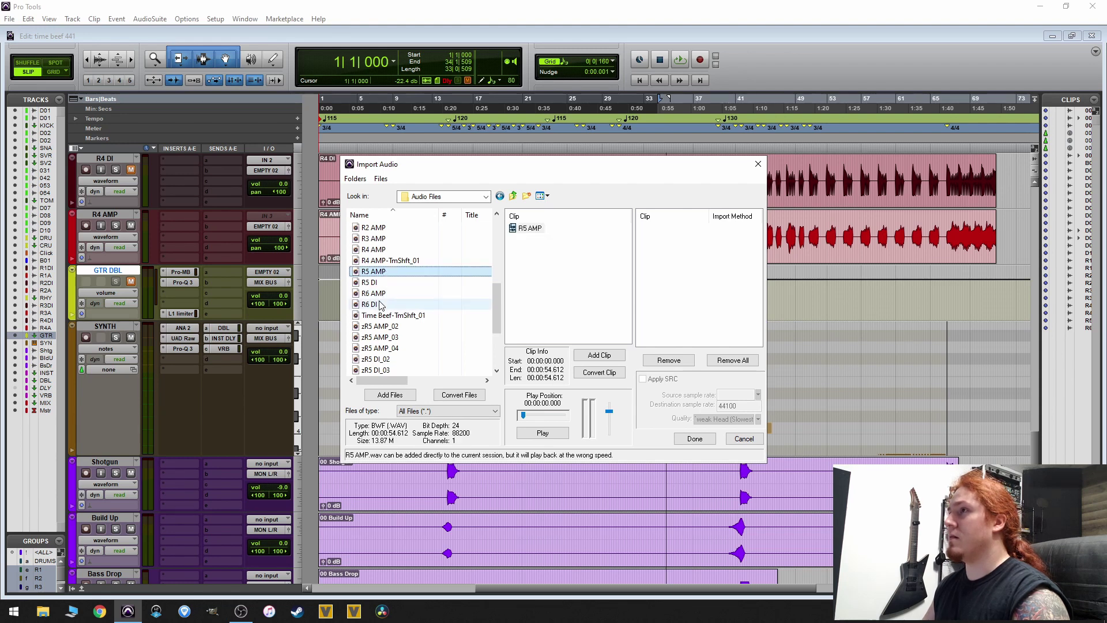
{"action": "left_click", "coordinate": [381, 304], "text": "shift"}
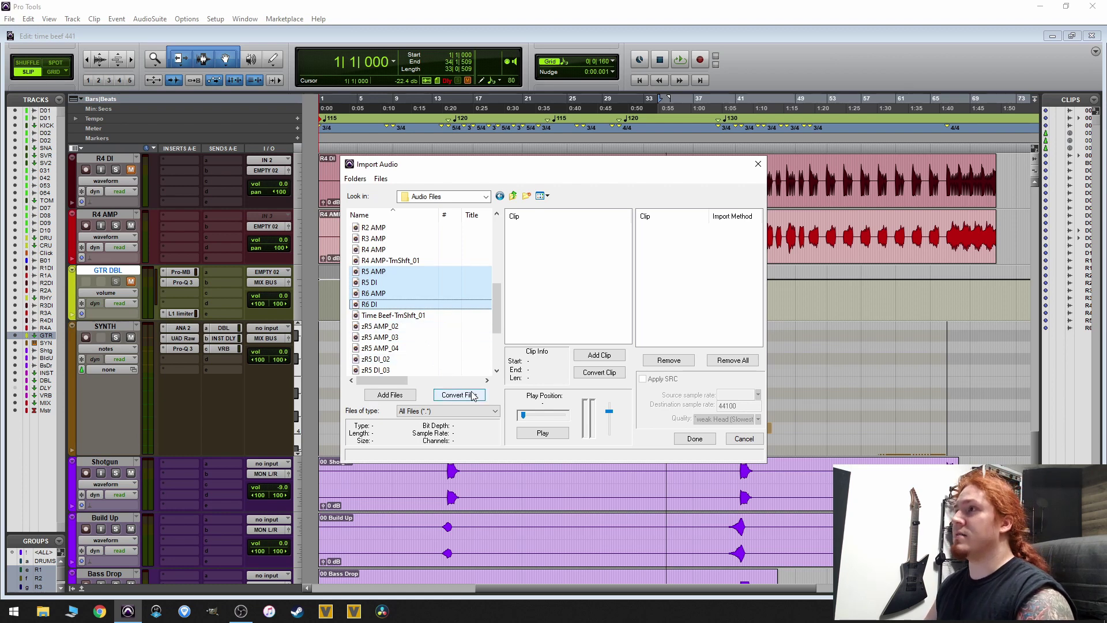
{"action": "left_click", "coordinate": [410, 397]}
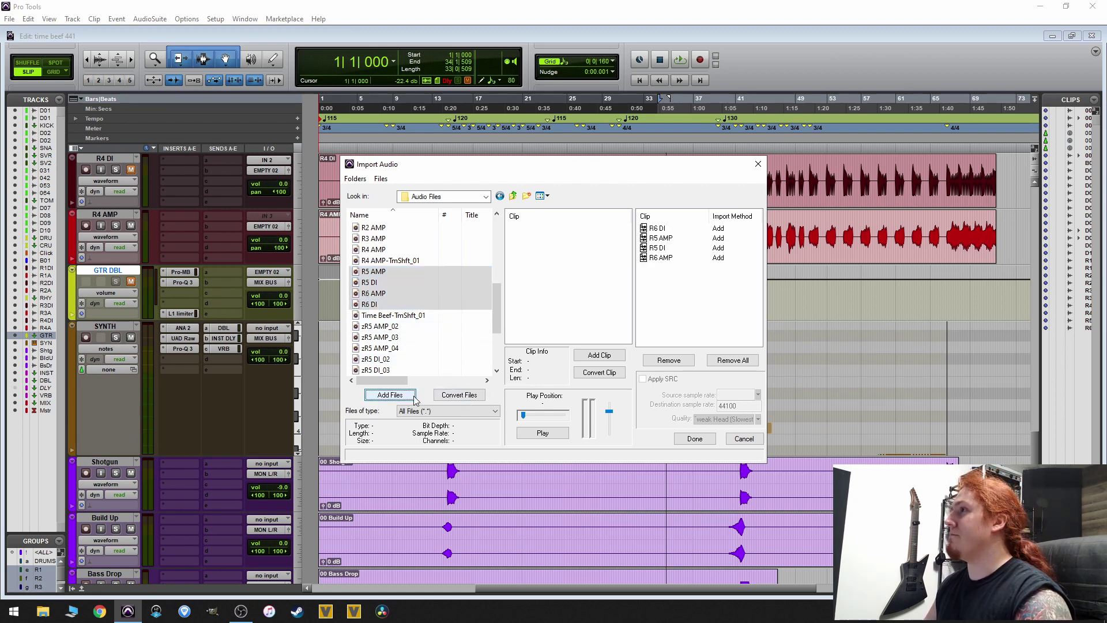
{"action": "left_click", "coordinate": [695, 439]}
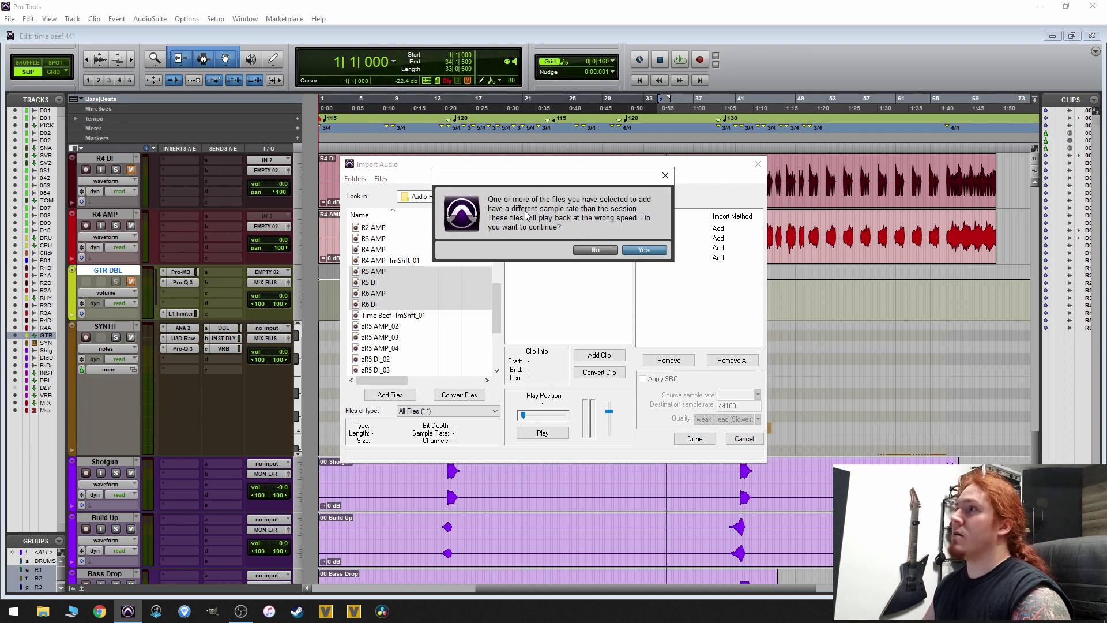
{"action": "left_click", "coordinate": [650, 251]}
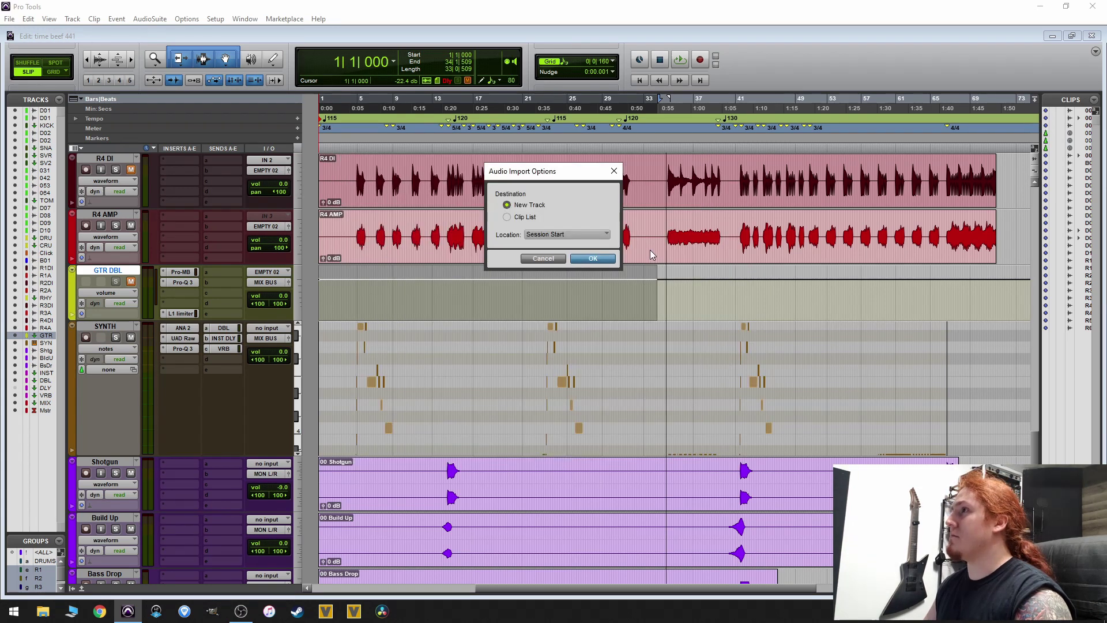
{"action": "left_click", "coordinate": [599, 260]}
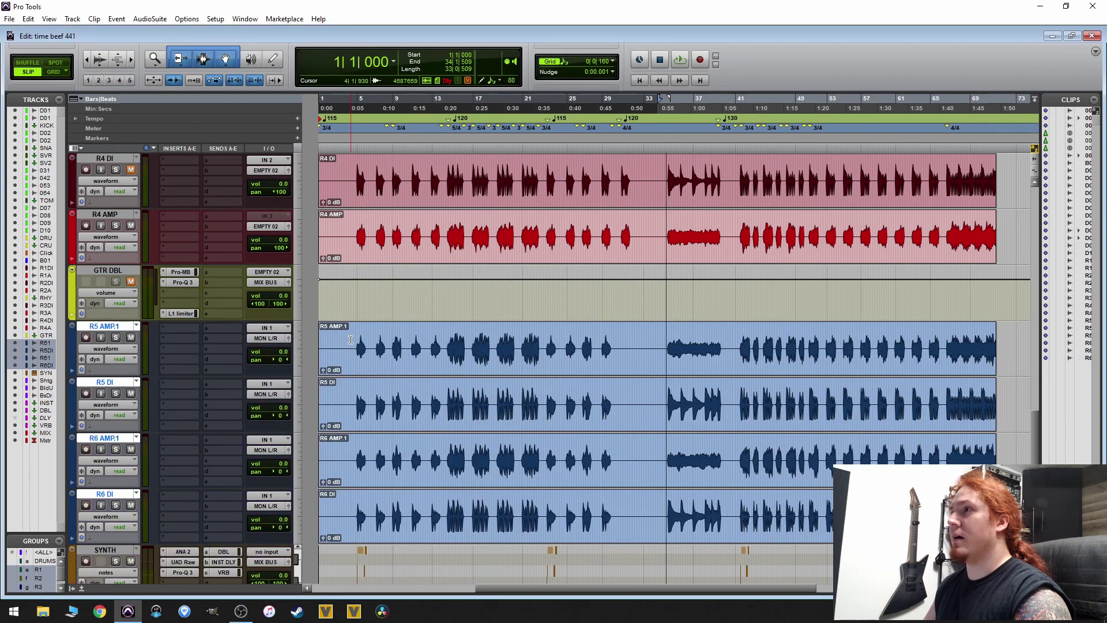
- Listen to the imported R5 and R6 tracks from bar 4, just before the first guitar hit
{"action": "left_click", "coordinate": [353, 340]}
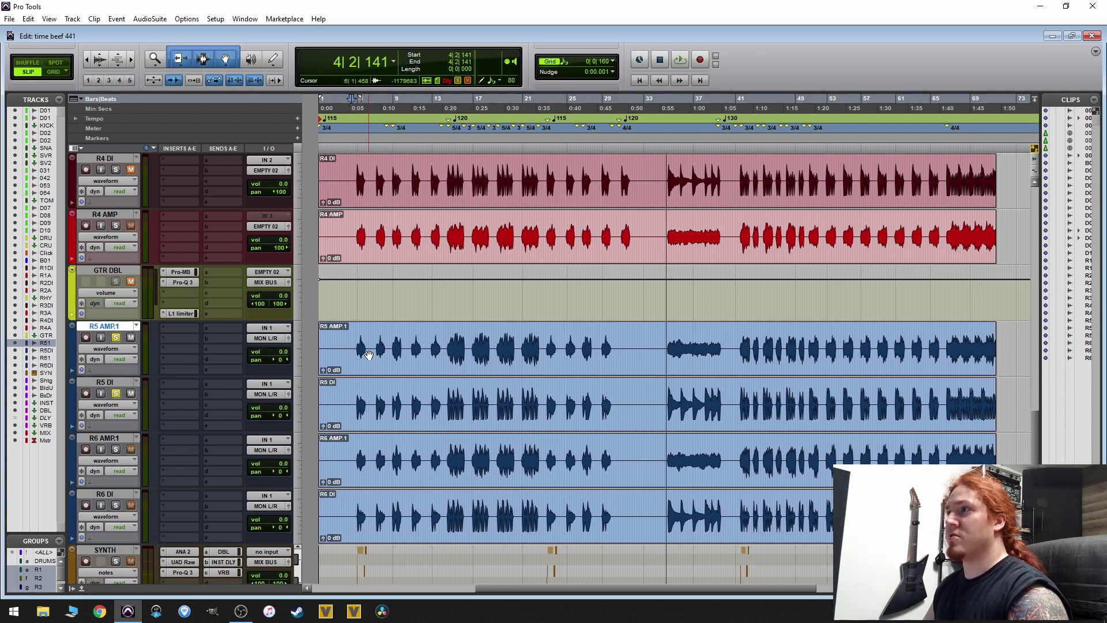
{"action": "key", "text": "t"}
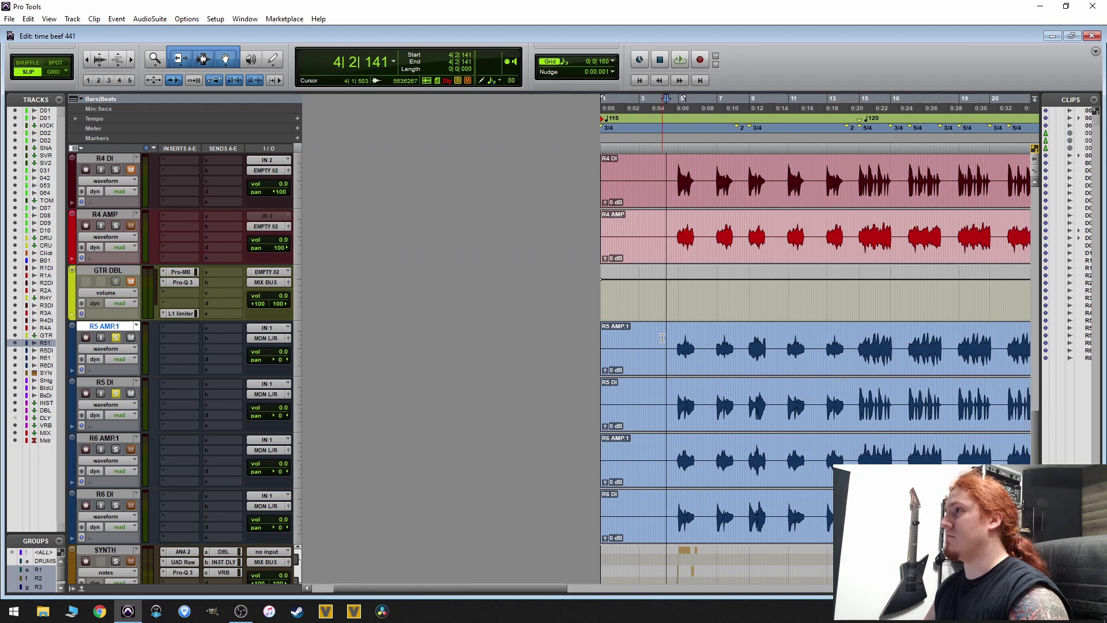
{"action": "left_click", "coordinate": [672, 347]}
{"action": "key", "text": "space"}
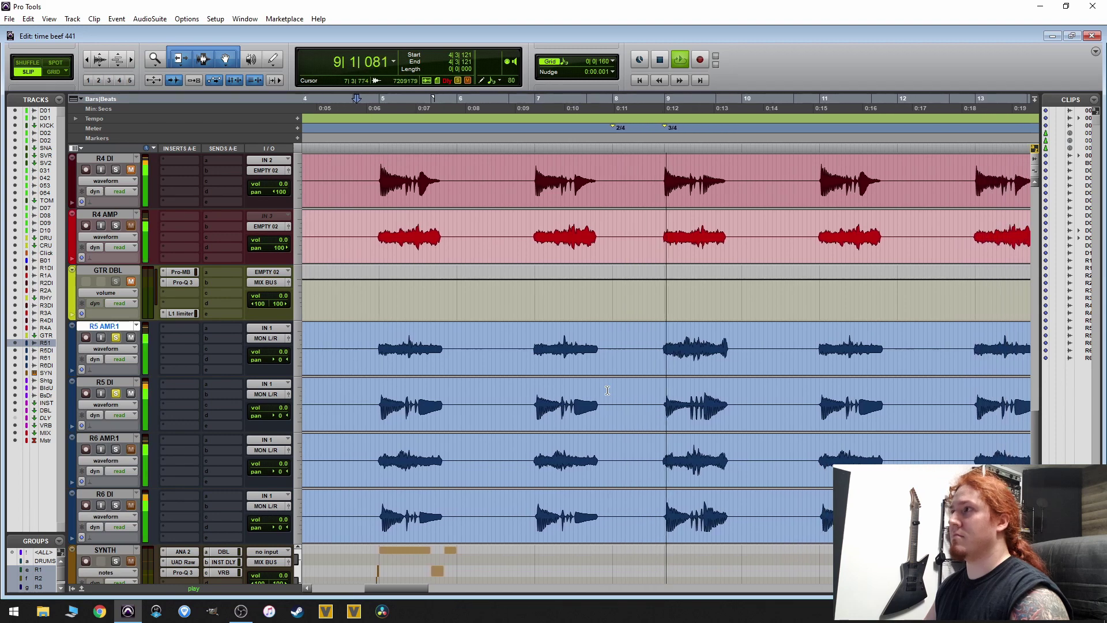
{"action": "key", "text": "r"}
{"action": "key", "text": "space"}
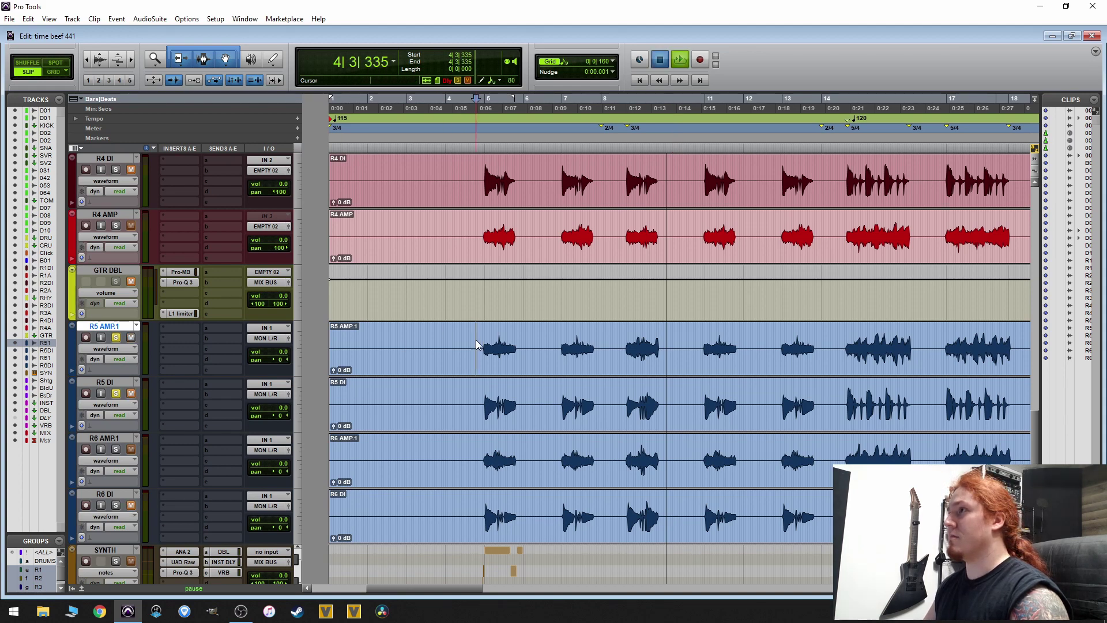
- Replay the opening hits of the imported guitar tracks from bar 4, beat 3, then stop playback
{"action": "key", "text": "t"}
{"action": "key", "text": "space"}
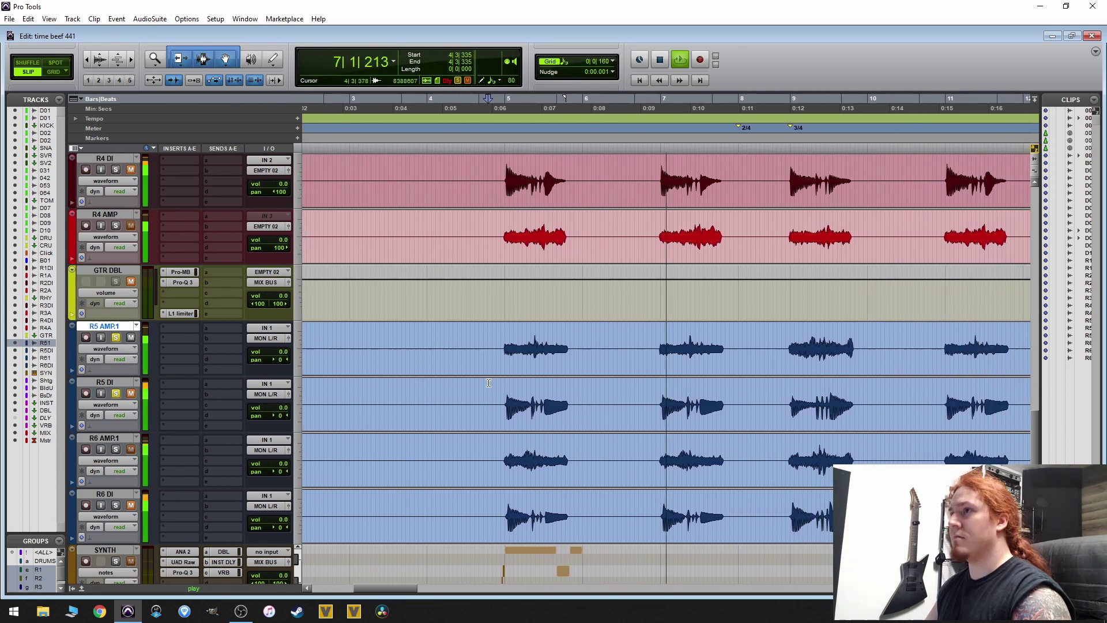
{"action": "key", "text": "r"}
{"action": "key", "text": "r"}
{"action": "key", "text": "space"}
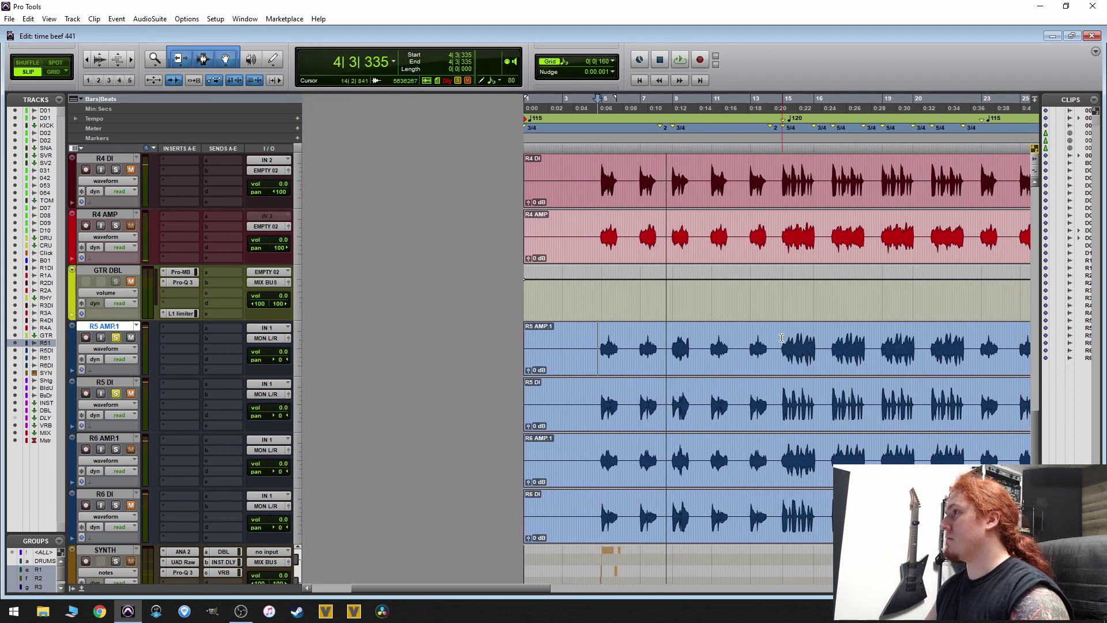
- Listen to the imported guitar tracks from the 120 BPM section near bar 15 onward
{"action": "left_click", "coordinate": [781, 337]}
{"action": "key", "text": "t"}
{"action": "key", "text": "space"}
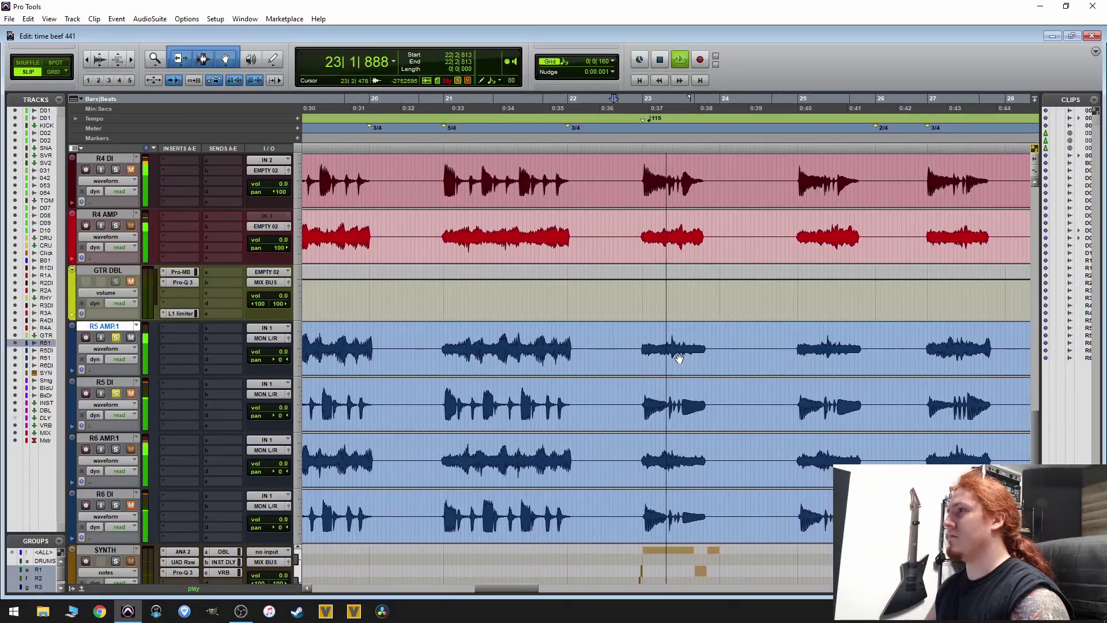
- Listen to the imported guitar tracks through the sustained section starting just before bar 35, then stop playback
{"action": "key", "text": "r"}
{"action": "key", "text": "r"}
{"action": "key", "text": "space"}
{"action": "left_click", "coordinate": [880, 336]}
{"action": "key", "text": "space"}
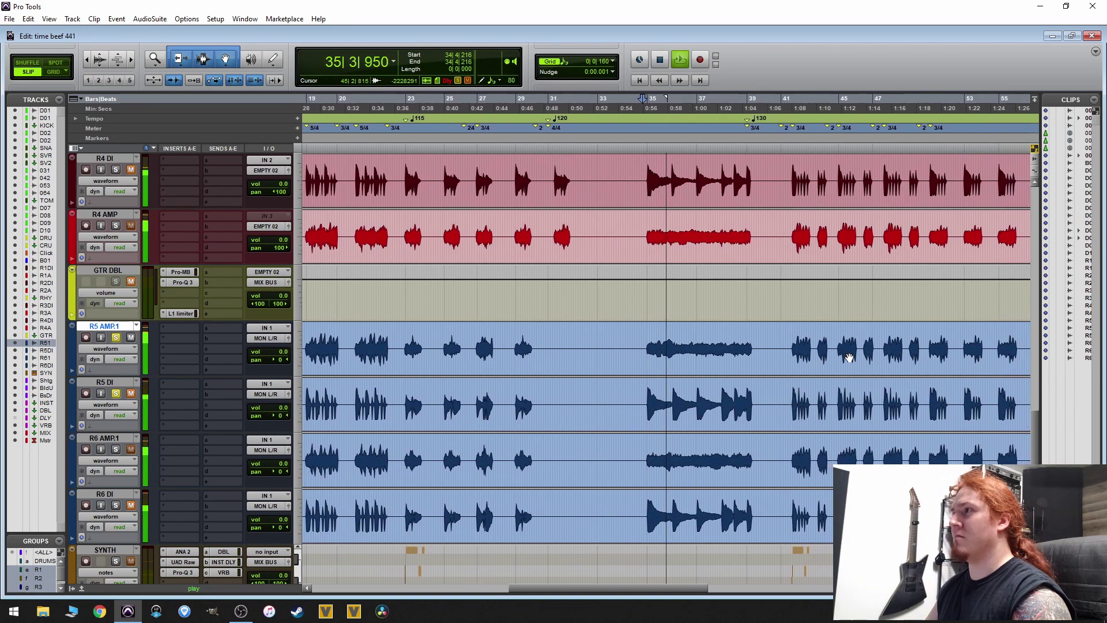
{"action": "key", "text": "t"}
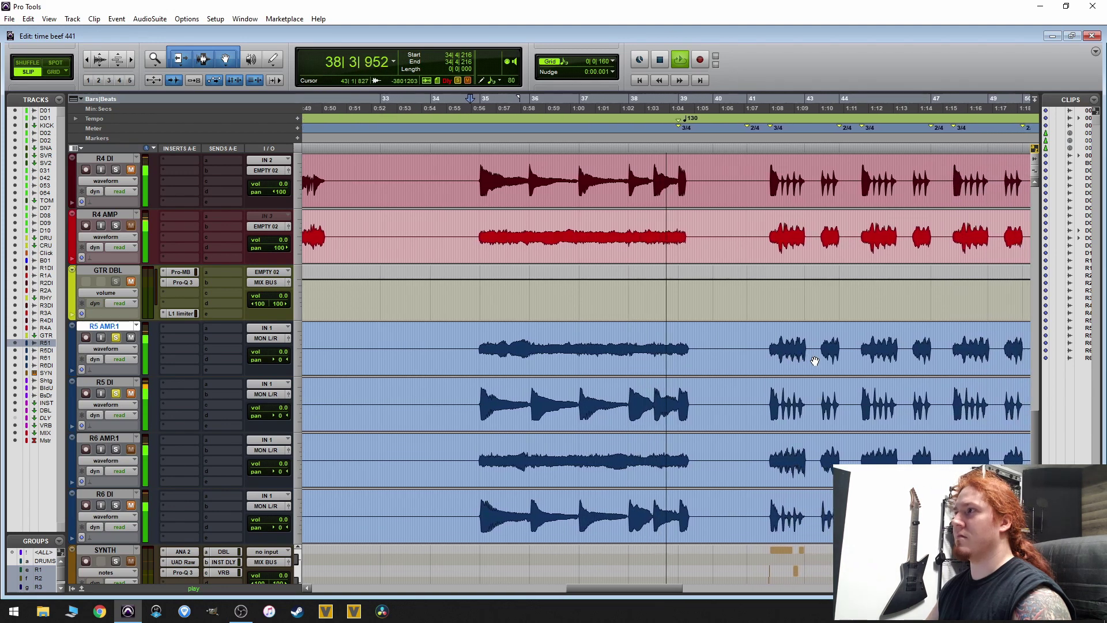
{"action": "key", "text": "space"}
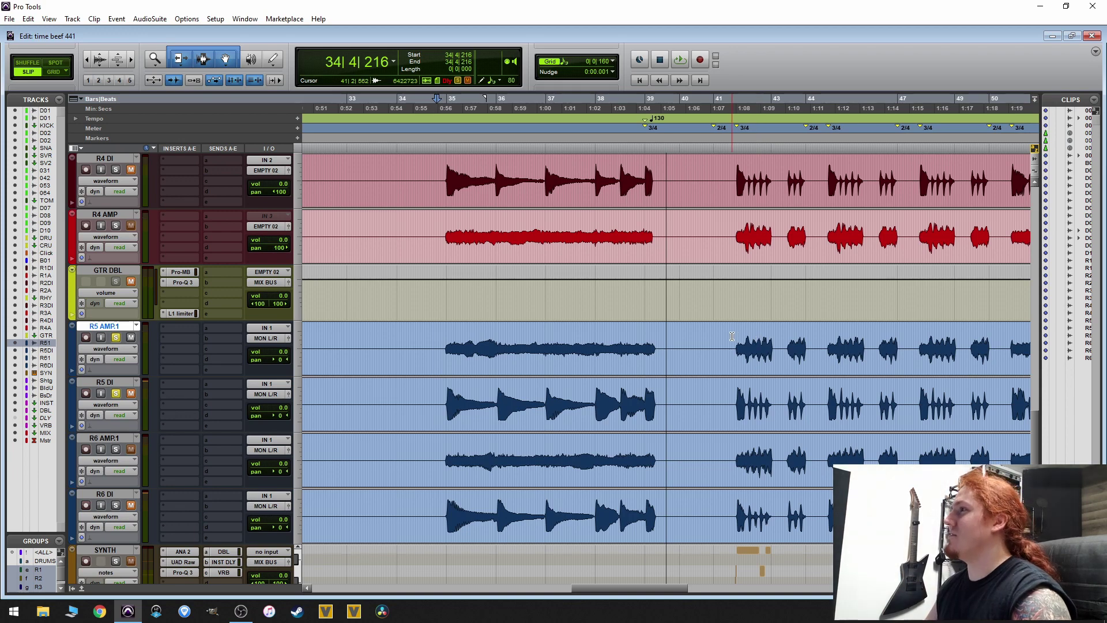
- Listen to the opening hits of the 130 BPM section on the imported guitars from bar 41, beat 2
{"action": "left_click", "coordinate": [732, 344]}
{"action": "key", "text": "space"}
{"action": "key", "text": "r"}
{"action": "key", "text": "r"}
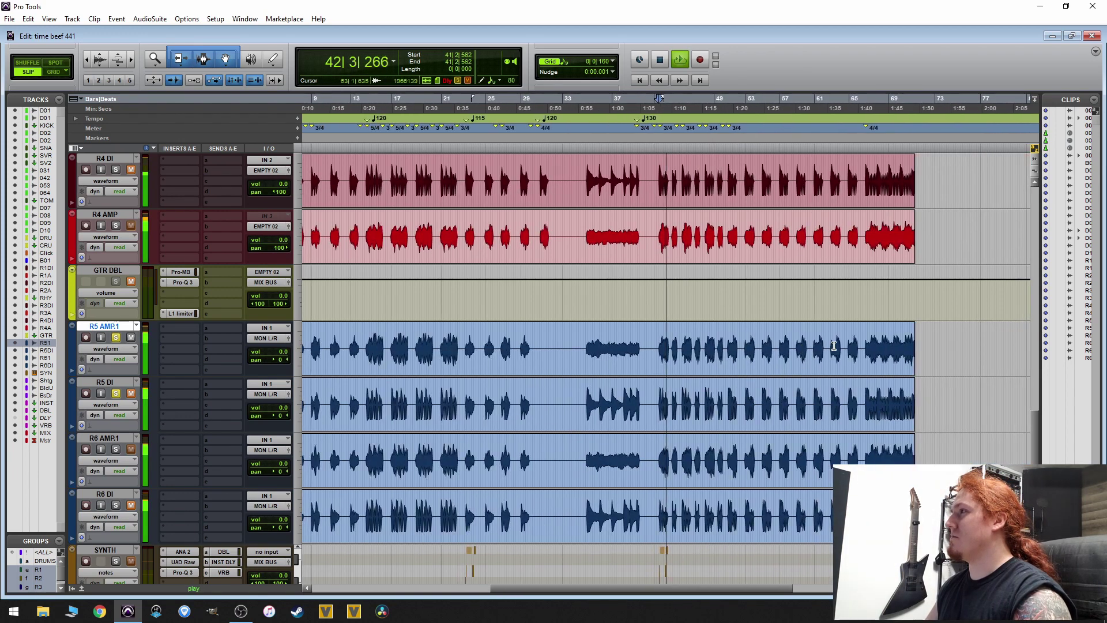
{"action": "key", "text": "space"}
- Play the closing section of the imported guitar tracks from bar 66, beat 3, then stop playback
{"action": "left_click", "coordinate": [858, 342]}
{"action": "key", "text": "space"}
{"action": "key", "text": "t"}
{"action": "key", "text": "t"}
{"action": "key", "text": "t"}
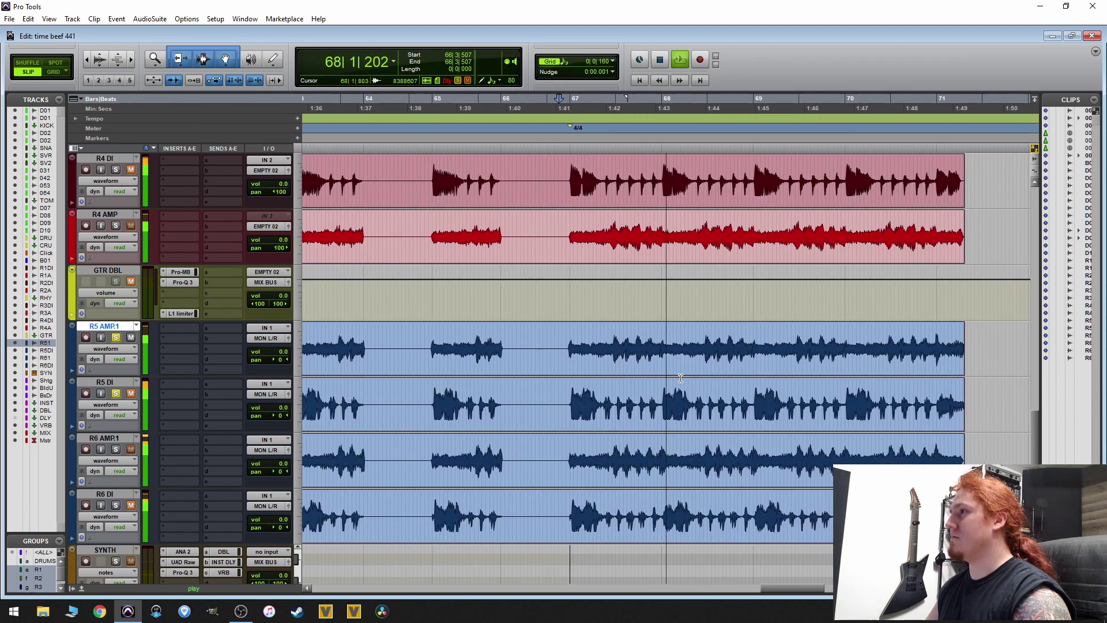
{"action": "key", "text": "r"}
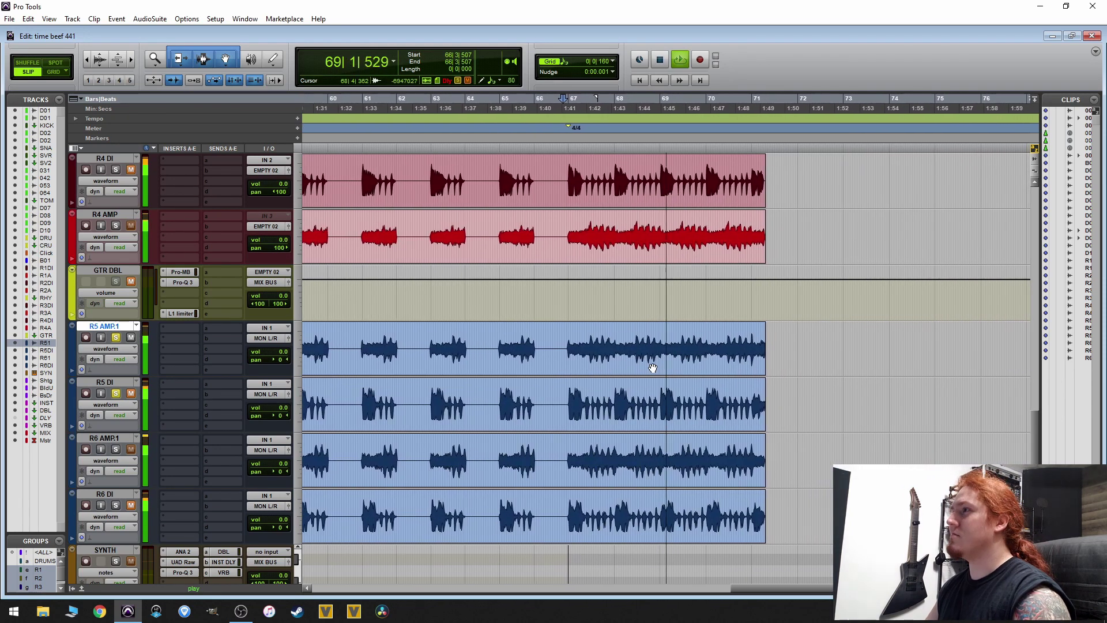
{"action": "key", "text": "space"}
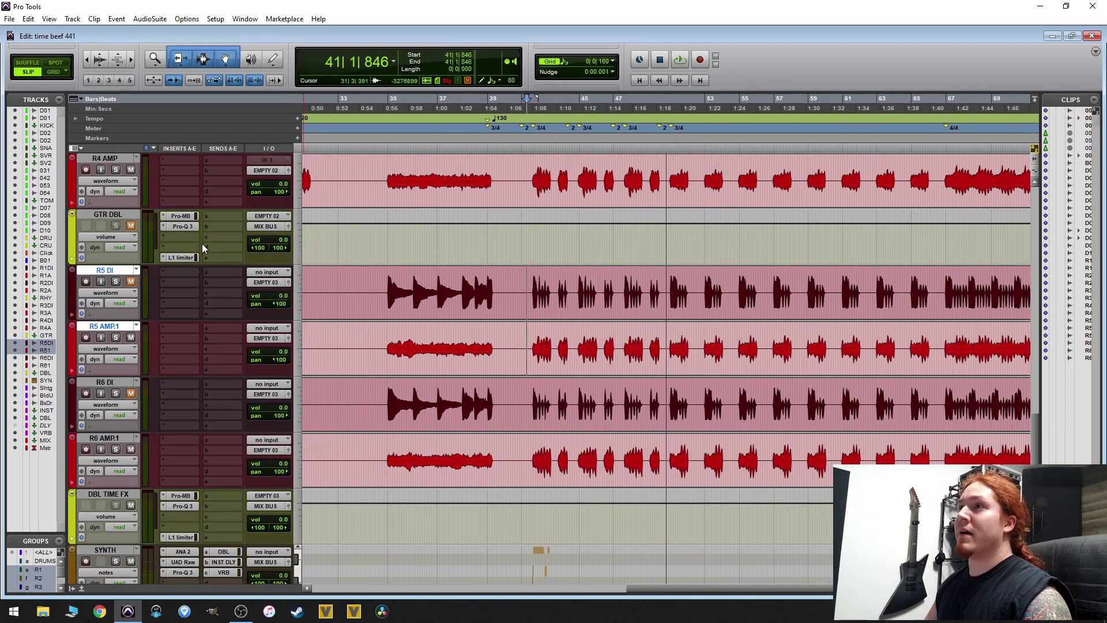
- Play the regular layers from bar 41, with GTR DBL unmuted and DBL TIME FX muted
{"action": "left_click", "coordinate": [127, 216]}
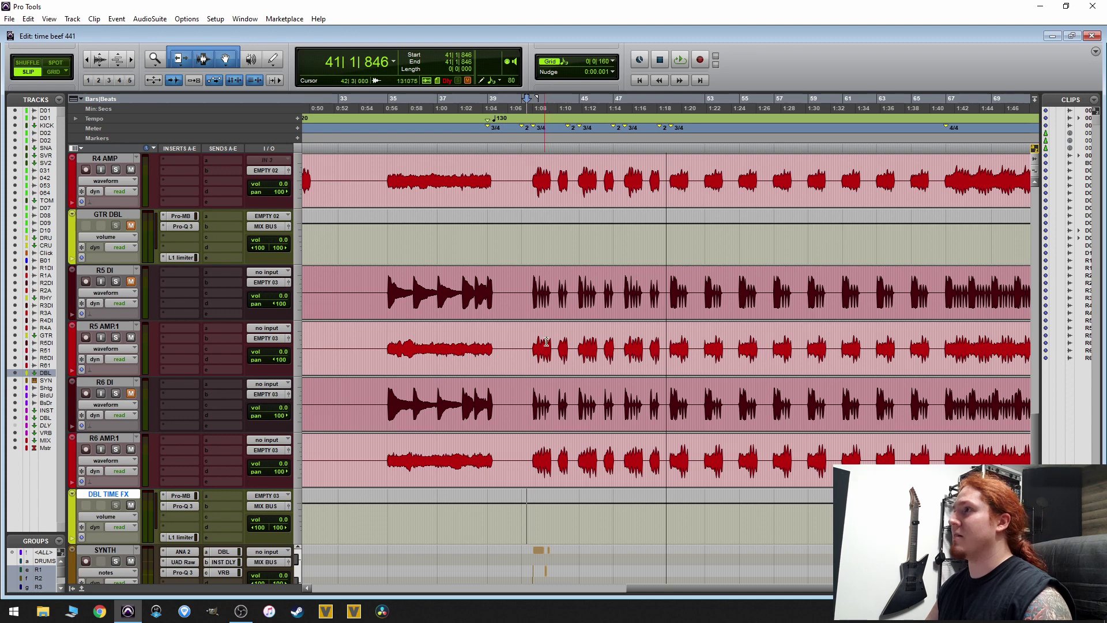
{"action": "left_click", "coordinate": [526, 277]}
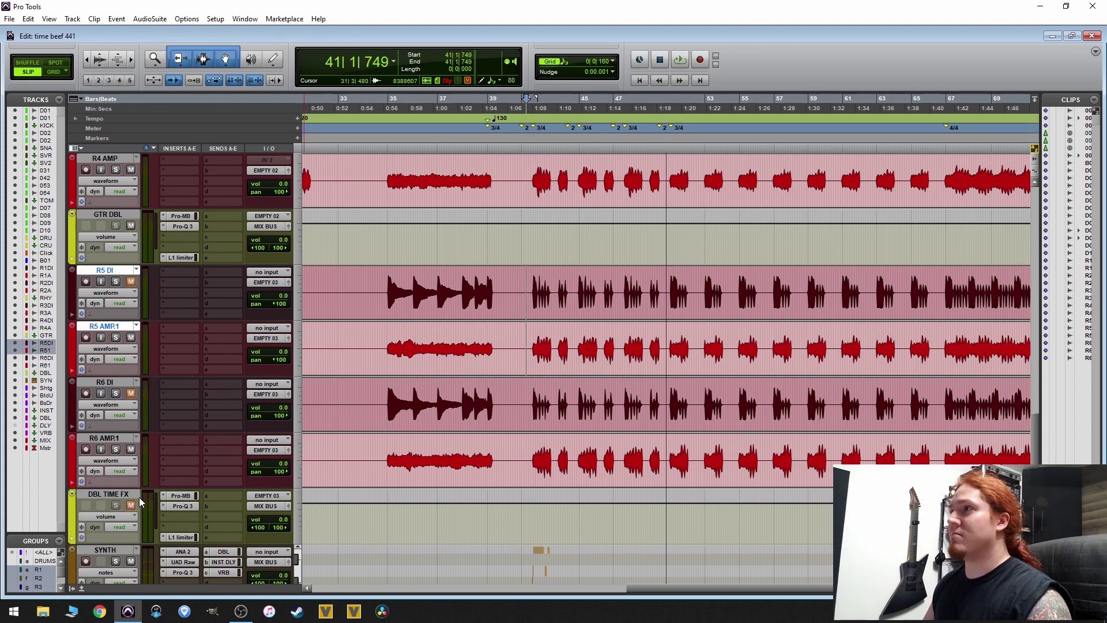
{"action": "key", "text": "space"}
{"action": "key", "text": "t"}
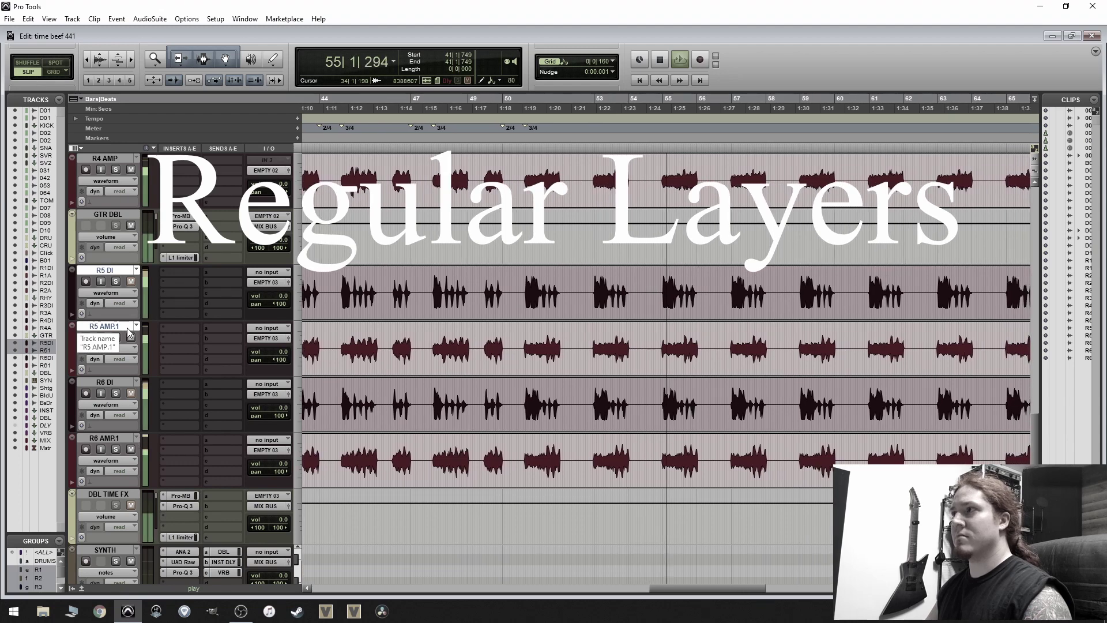
- Compare the same passage with the sample-rate layers, with GTR DBL muted and DBL TIME FX unmuted, then stop playback
{"action": "key", "text": "space"}
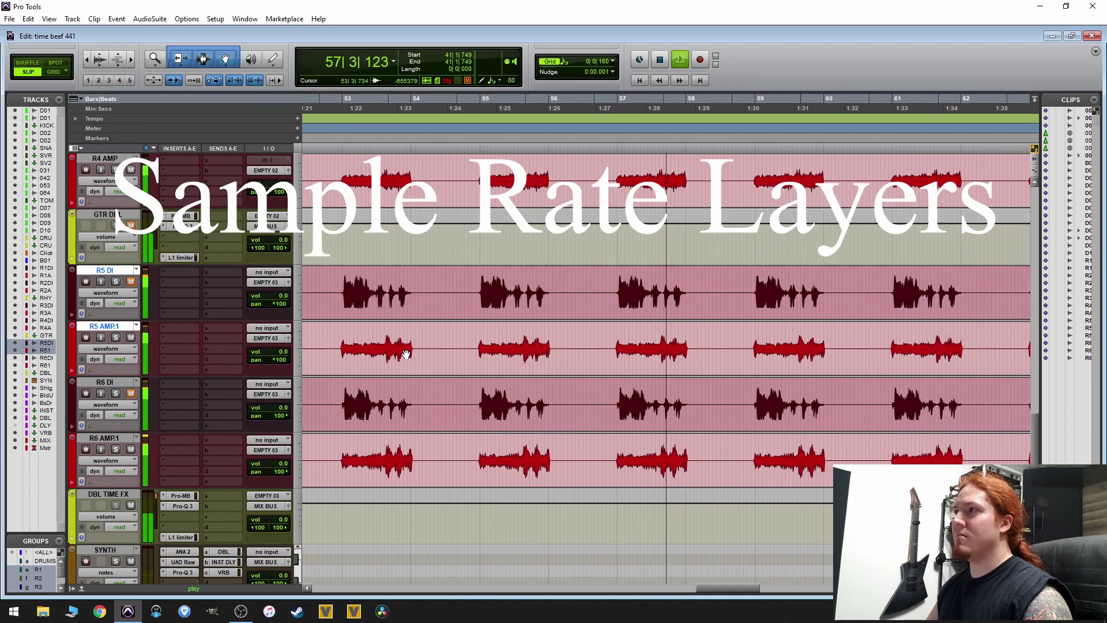
{"action": "key", "text": "space"}
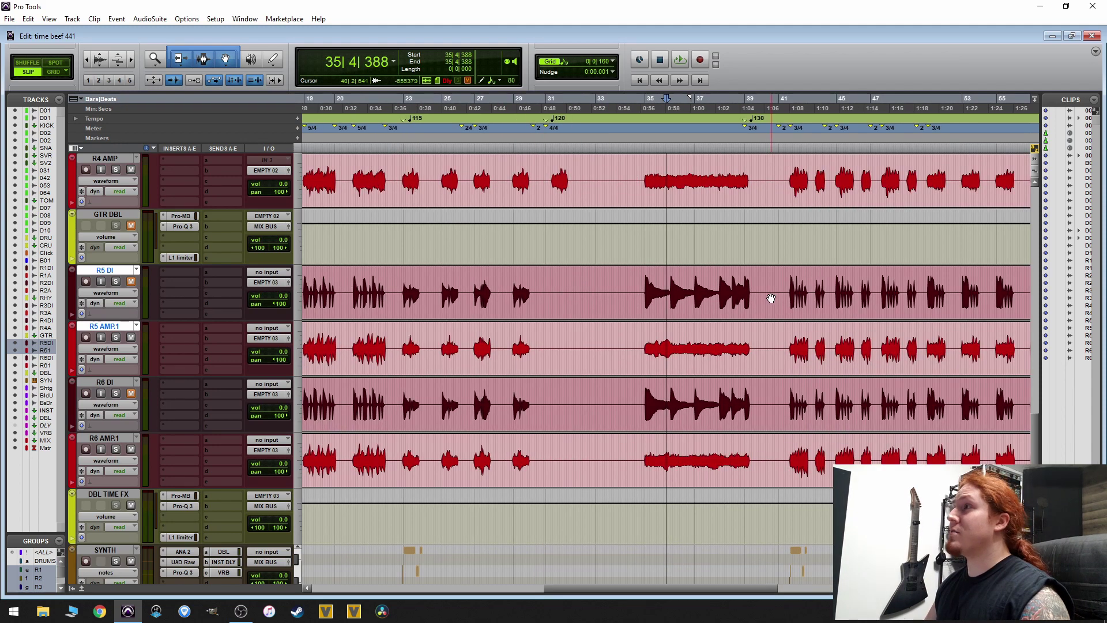
- Unmute GTR DBL, mute DBL TIME FX, and listen to the regular layers in the sustained section from just before bar 35
{"action": "key", "text": "t"}
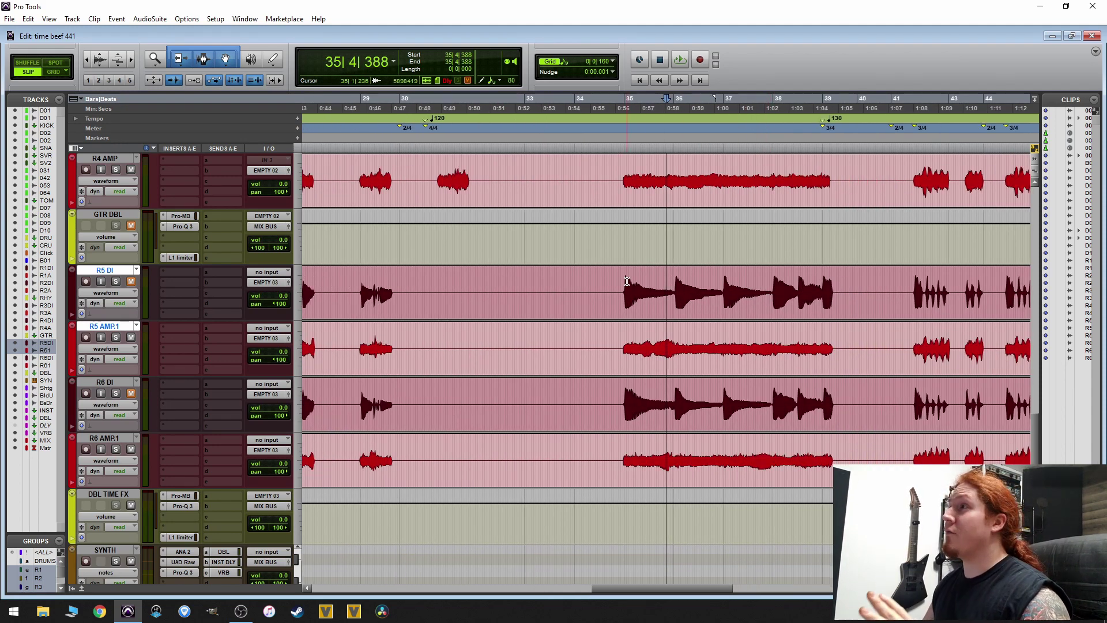
{"action": "left_click", "coordinate": [621, 281]}
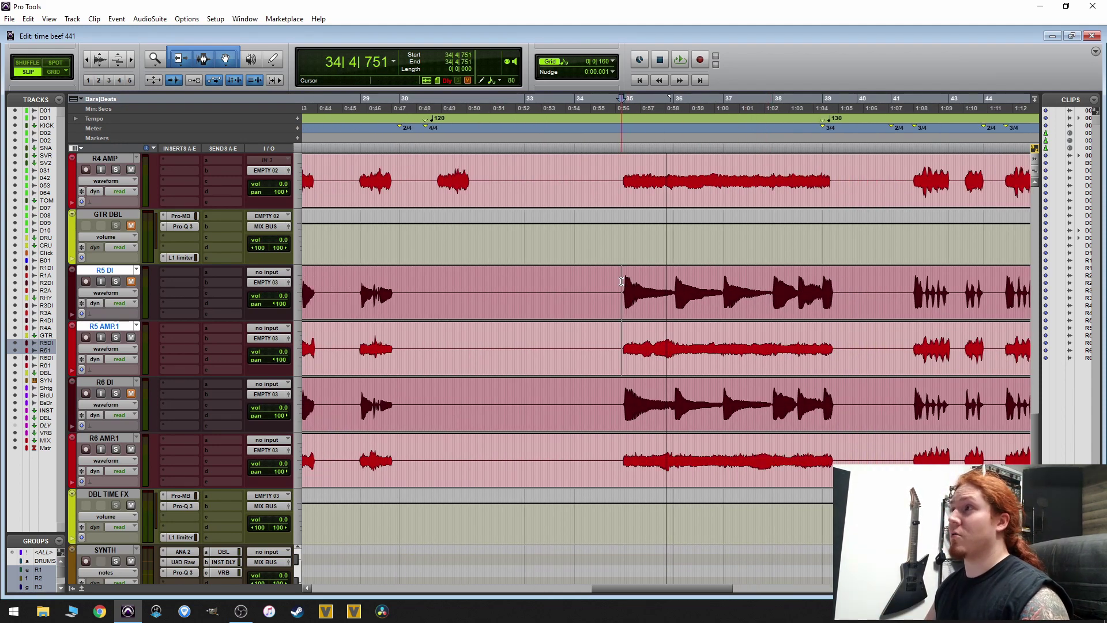
{"action": "left_click", "coordinate": [132, 226]}
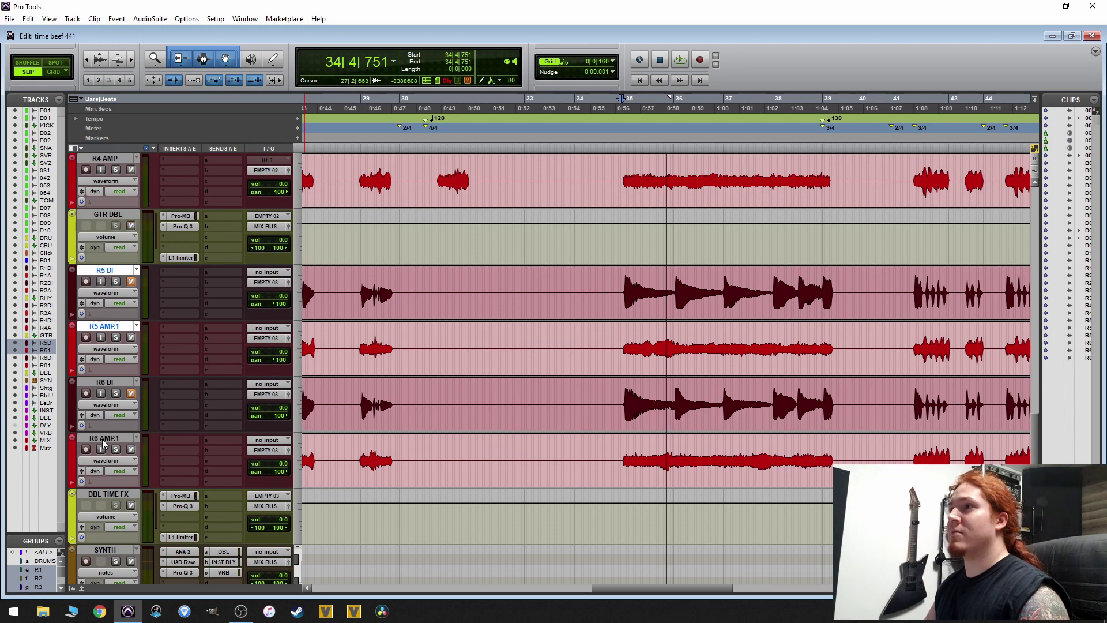
{"action": "left_click", "coordinate": [128, 506]}
{"action": "key", "text": "space"}
{"action": "key", "text": "t"}
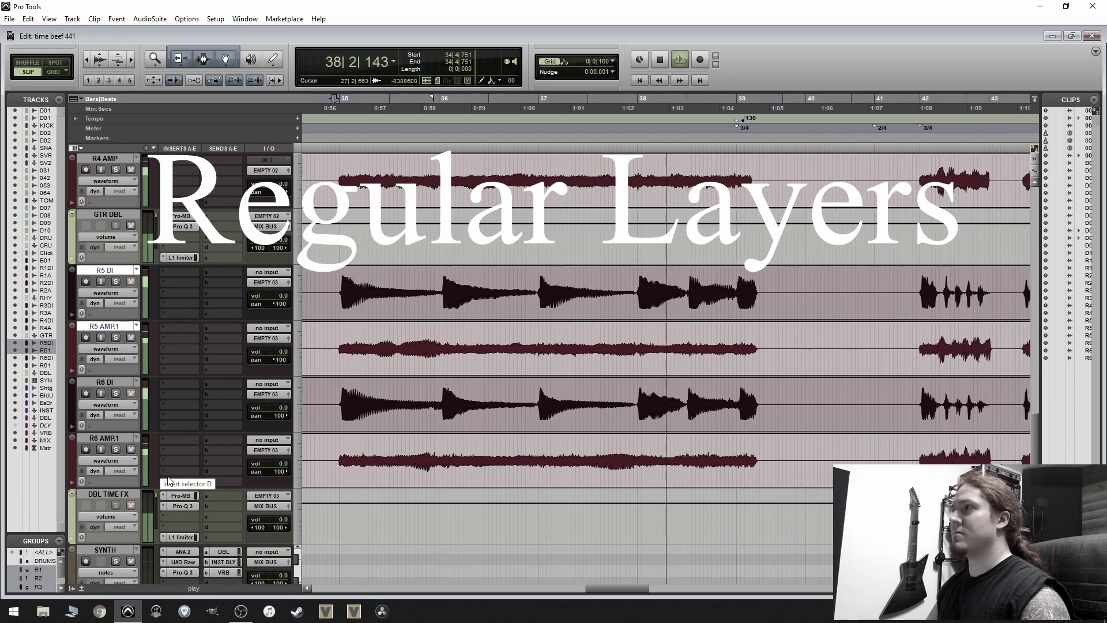
{"action": "key", "text": "r"}
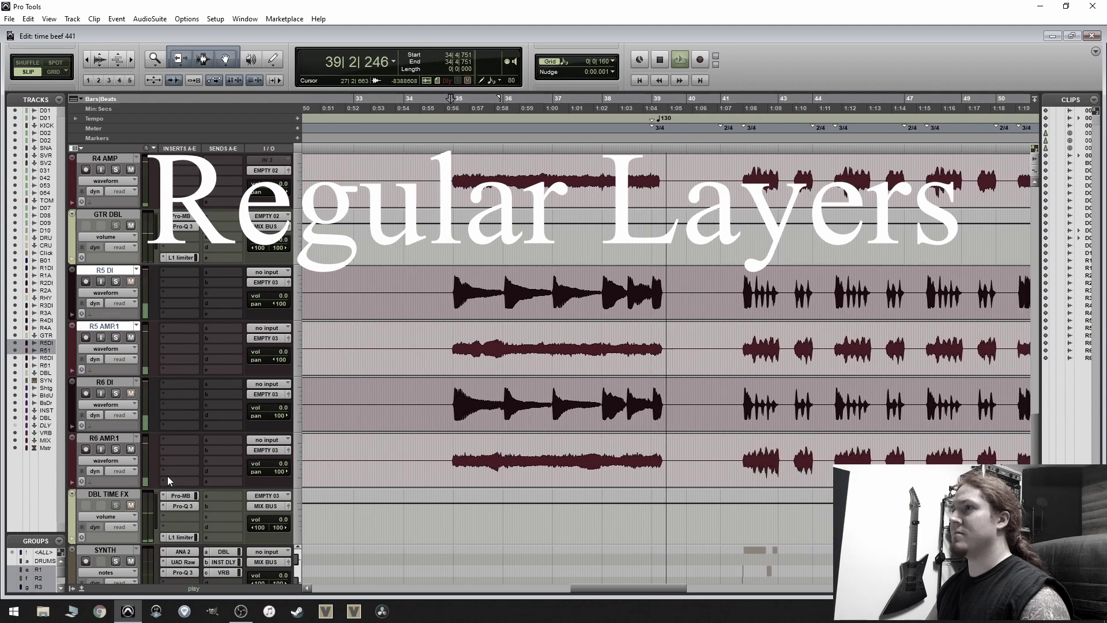
{"action": "key", "text": "space"}
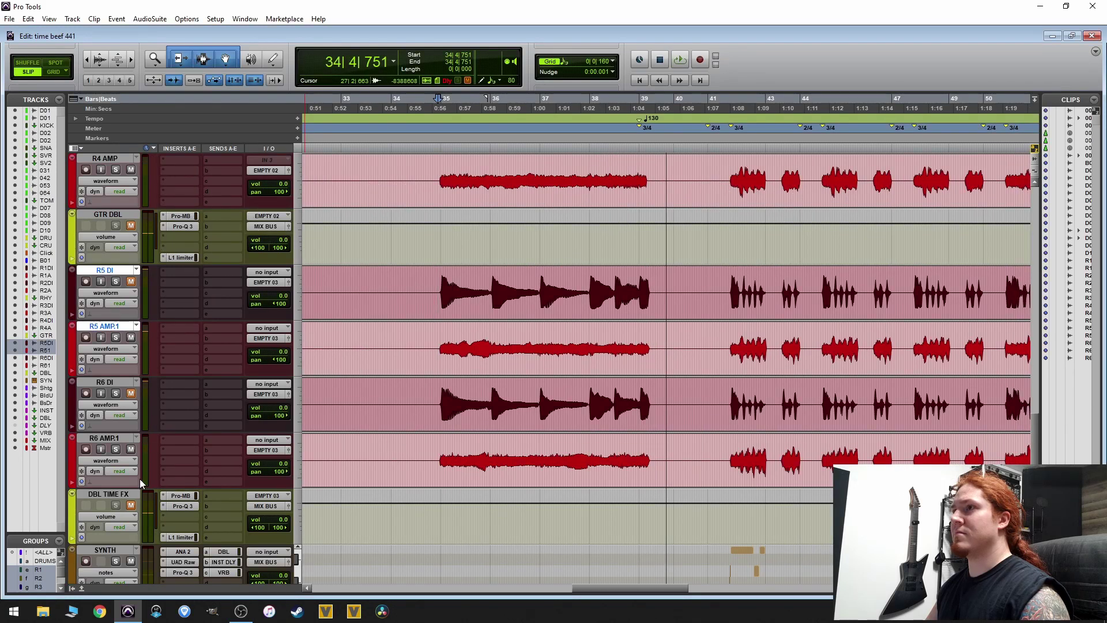
- Replay the sustained section from just before bar 35 with the sample-rate layers, with GTR DBL muted and DBL TIME FX unmuted
{"action": "key", "text": "t"}
{"action": "key", "text": "space"}
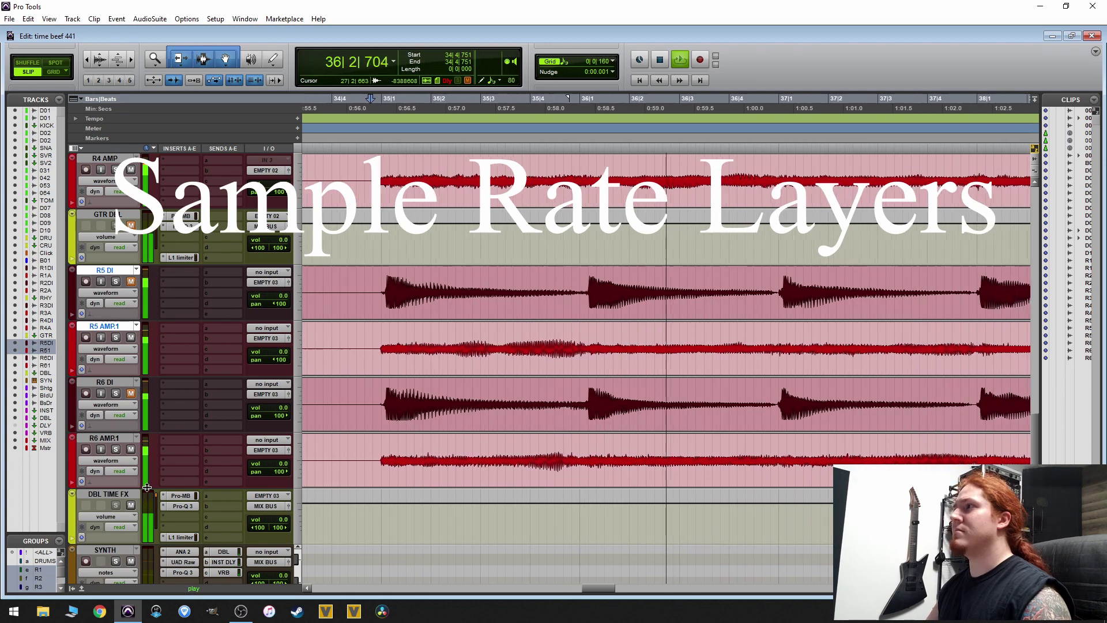
{"action": "key", "text": "t"}
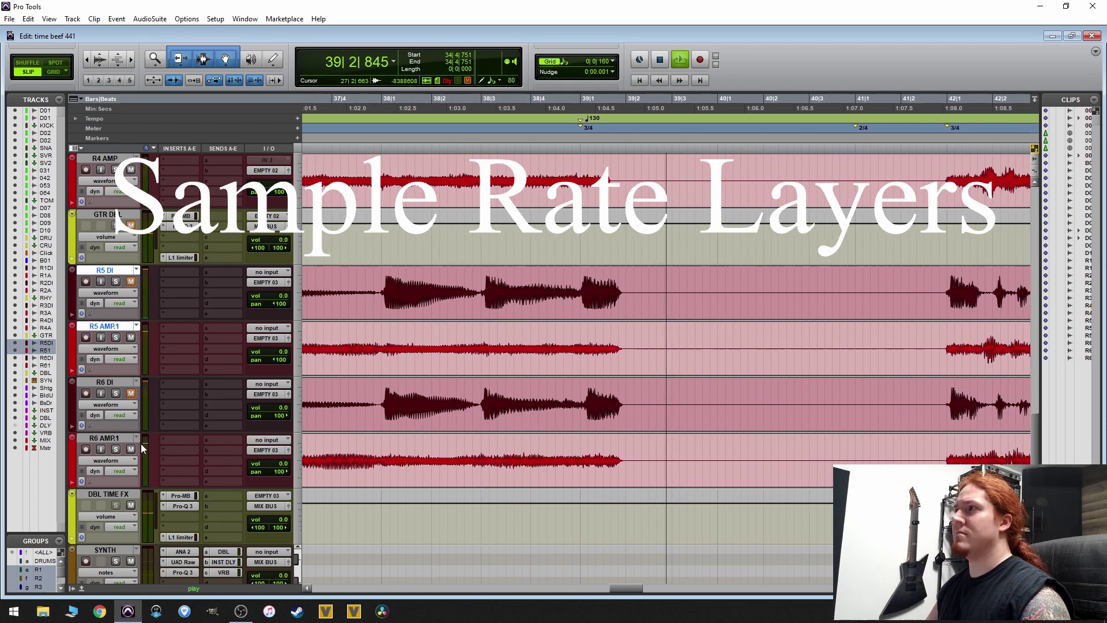
- Play the sample-rate layers from bar 4, beat 2, just before the song's first guitar hits, with GTR DBL muted
{"action": "key", "text": "r"}
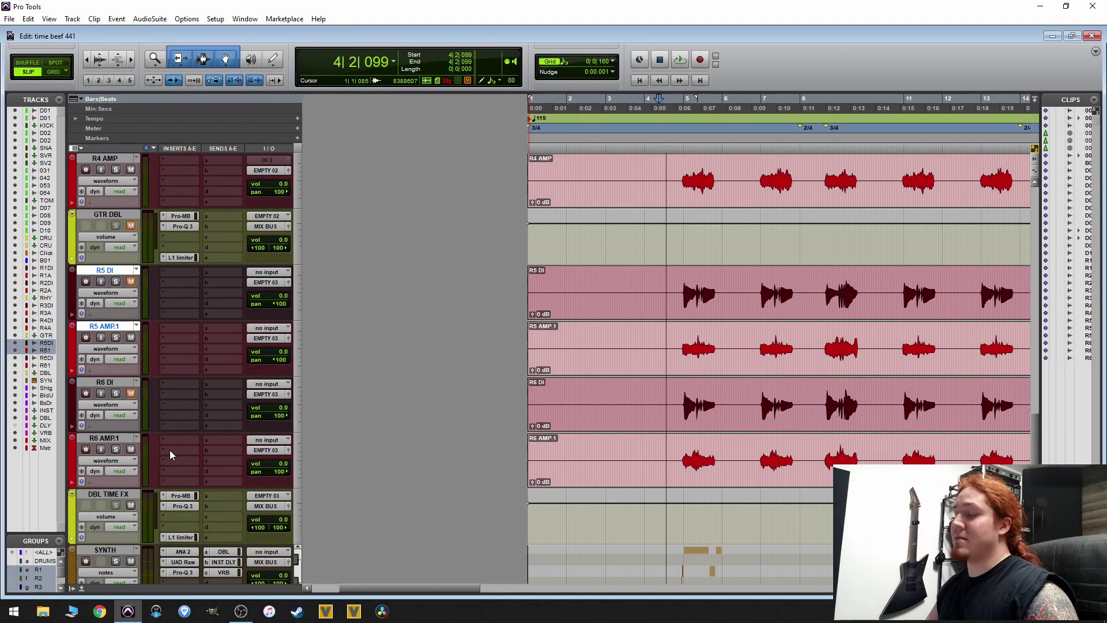
{"action": "key", "text": "space"}
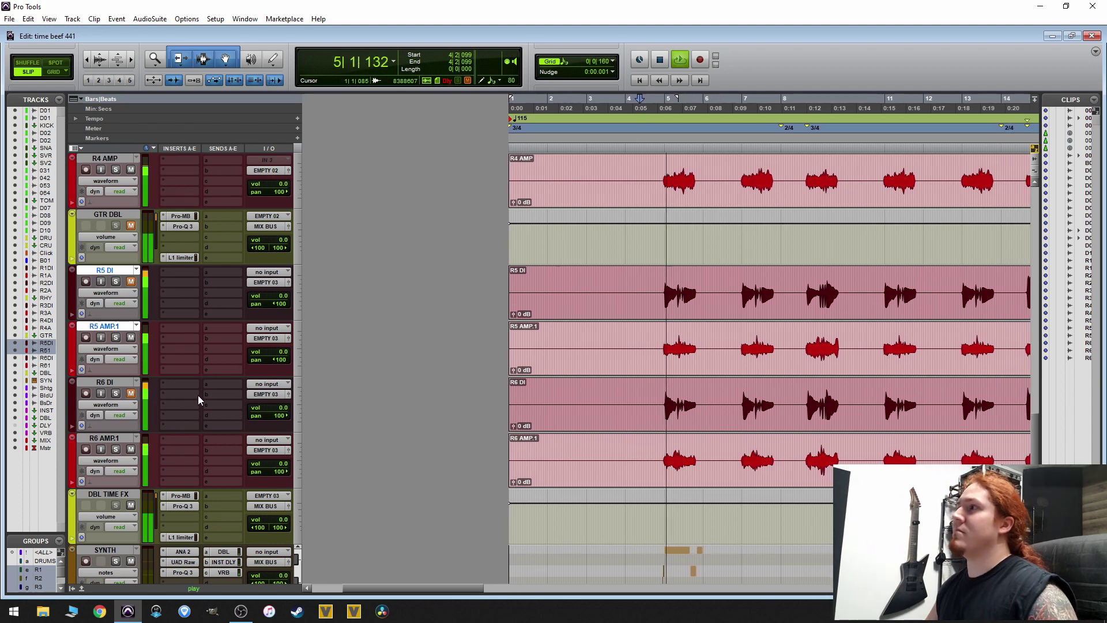